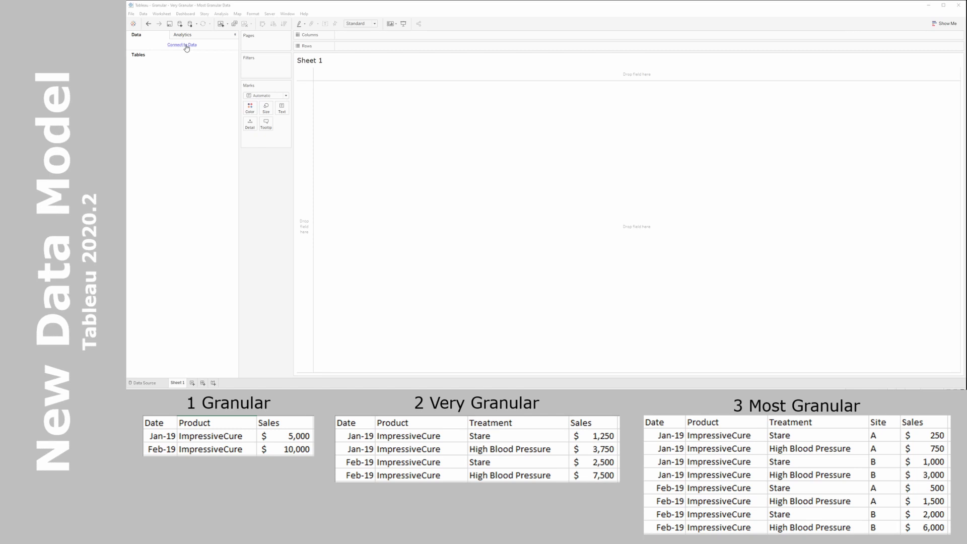
Step: Connect to the Excel workbook 'Granular Very Granular Most Granular Data'
{"action": "left_click", "coordinate": [187, 46]}
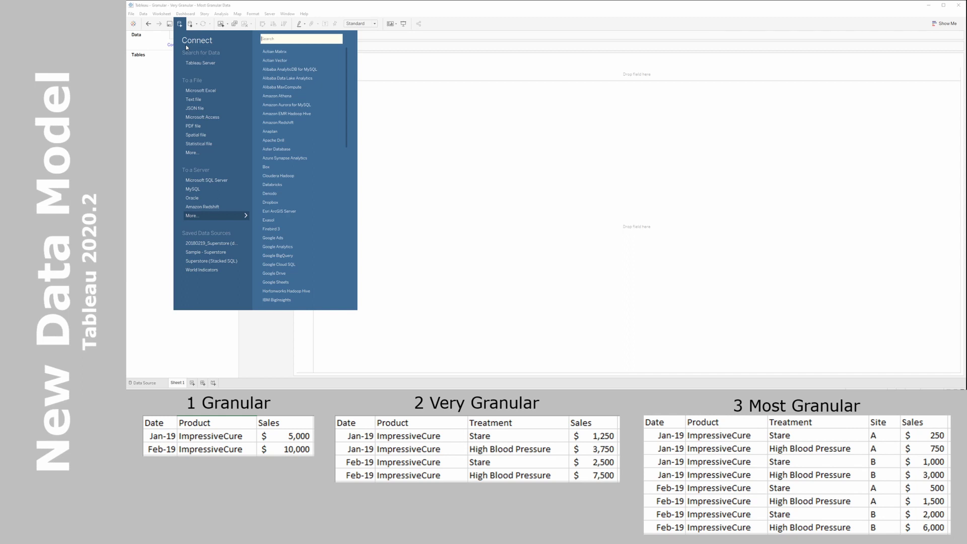
{"action": "left_click", "coordinate": [208, 90]}
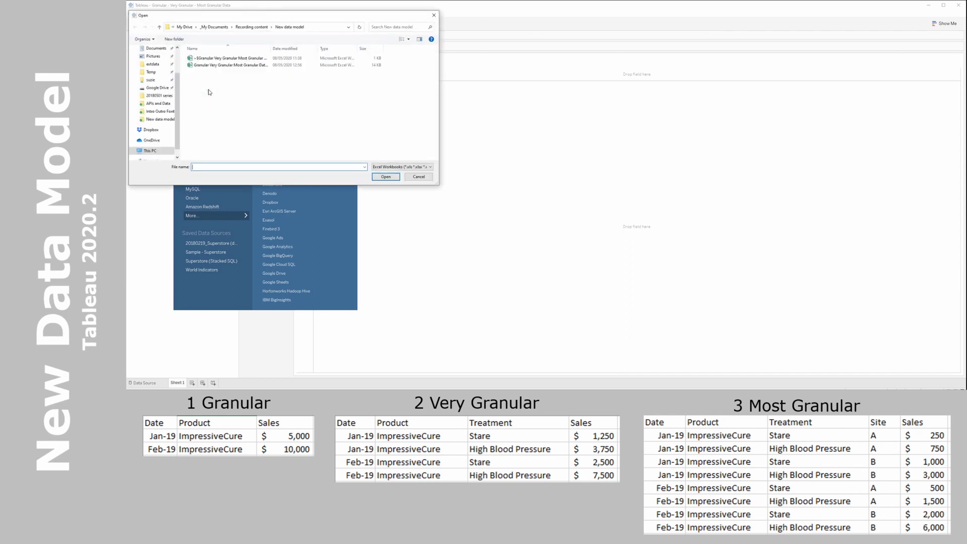
{"action": "double_click", "coordinate": [218, 66]}
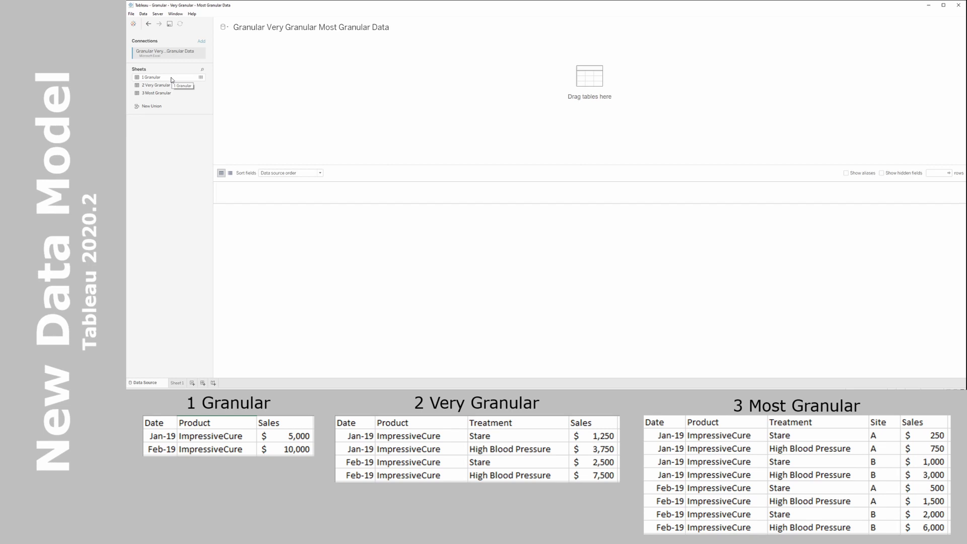
Step: Place 1 Granular on the data model canvas and relate 2 Very Granular beside it
{"action": "left_click_drag", "start_coordinate": [171, 79], "coordinate": [275, 79]}
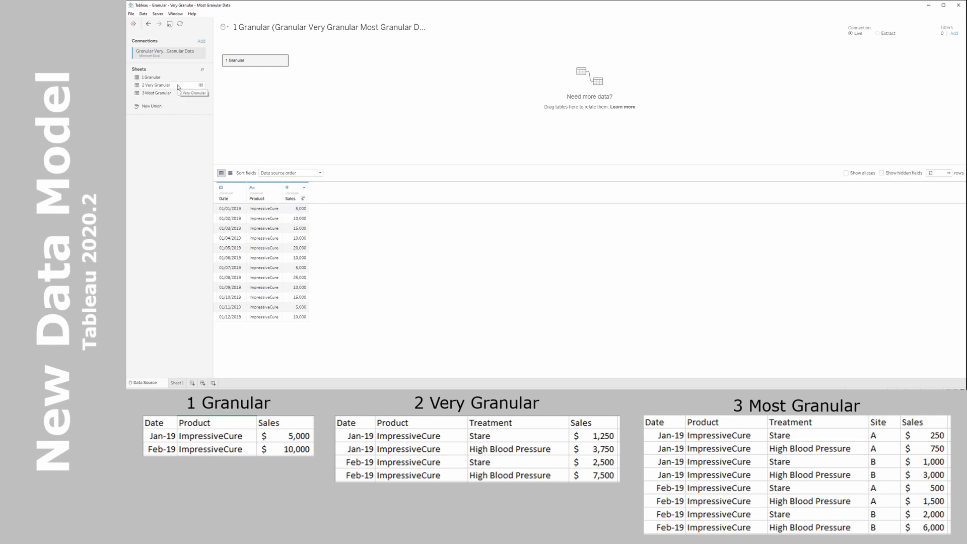
{"action": "left_click_drag", "start_coordinate": [178, 86], "coordinate": [325, 62]}
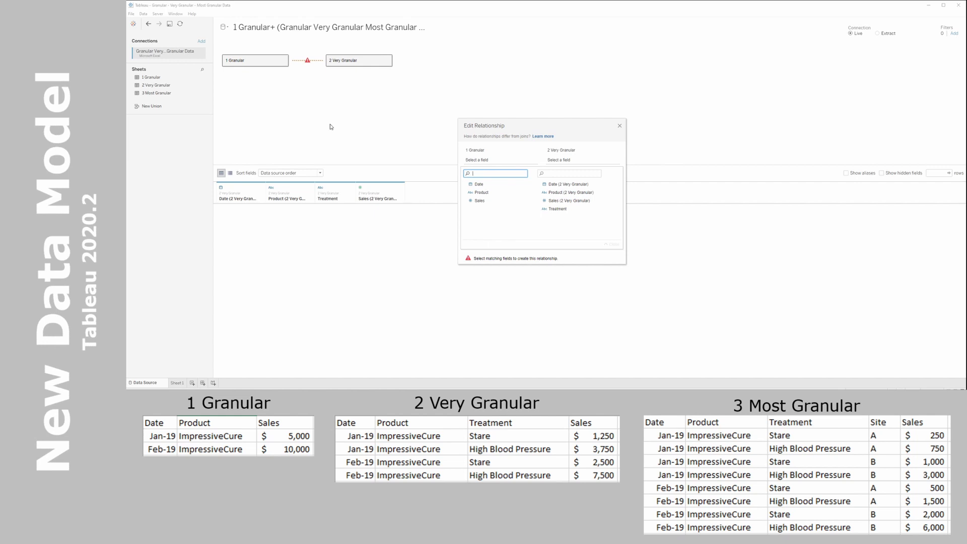
Step: Match 1 Granular to 2 Very Granular on Date = Date and Product = Product
{"action": "left_click", "coordinate": [479, 184]}
{"action": "left_click", "coordinate": [568, 184]}
{"action": "left_click", "coordinate": [613, 245]}
{"action": "left_click", "coordinate": [481, 174]}
{"action": "left_click", "coordinate": [491, 203]}
{"action": "left_click", "coordinate": [561, 203]}
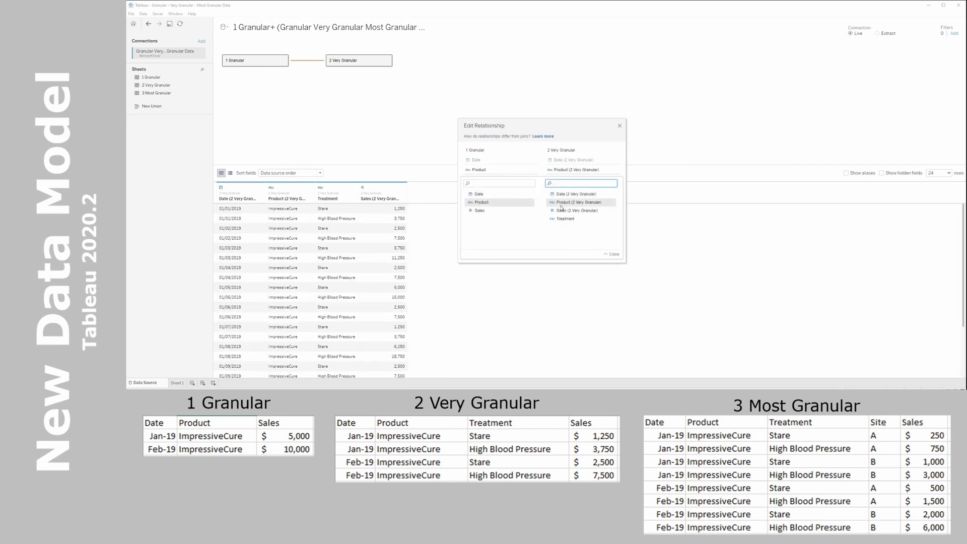
{"action": "left_click", "coordinate": [613, 254]}
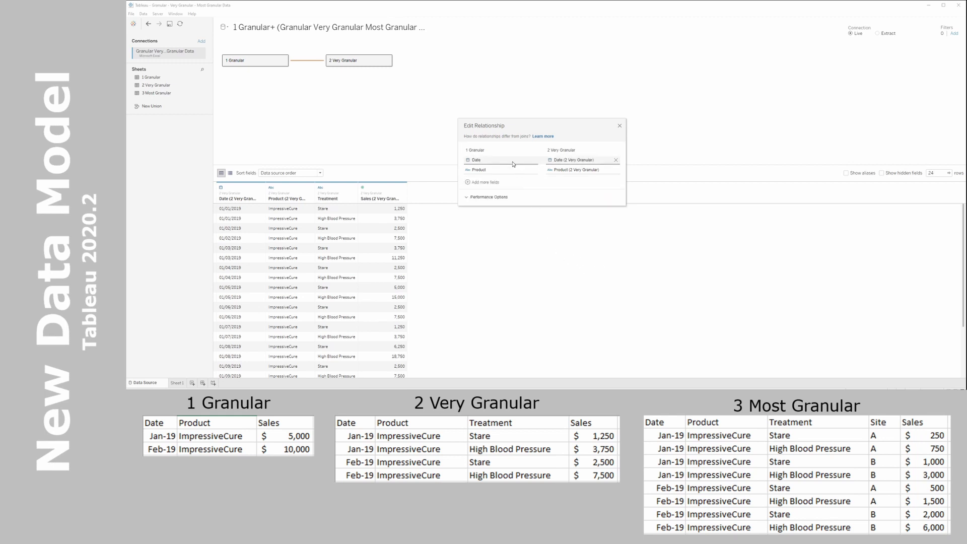
Step: Close the relationship editor and preview the rows of 1 Granular and 2 Very Granular
{"action": "left_click", "coordinate": [619, 126]}
{"action": "left_click", "coordinate": [256, 63]}
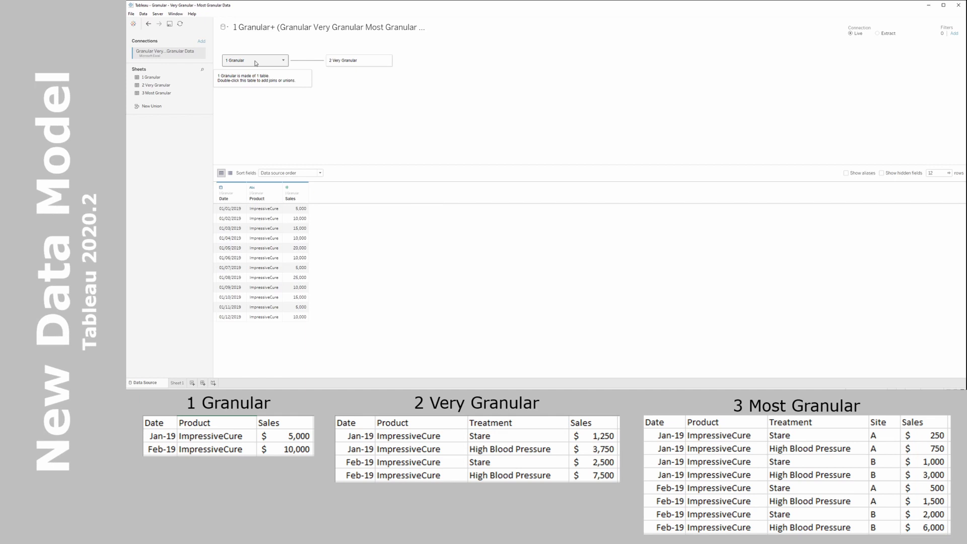
{"action": "left_click", "coordinate": [354, 62]}
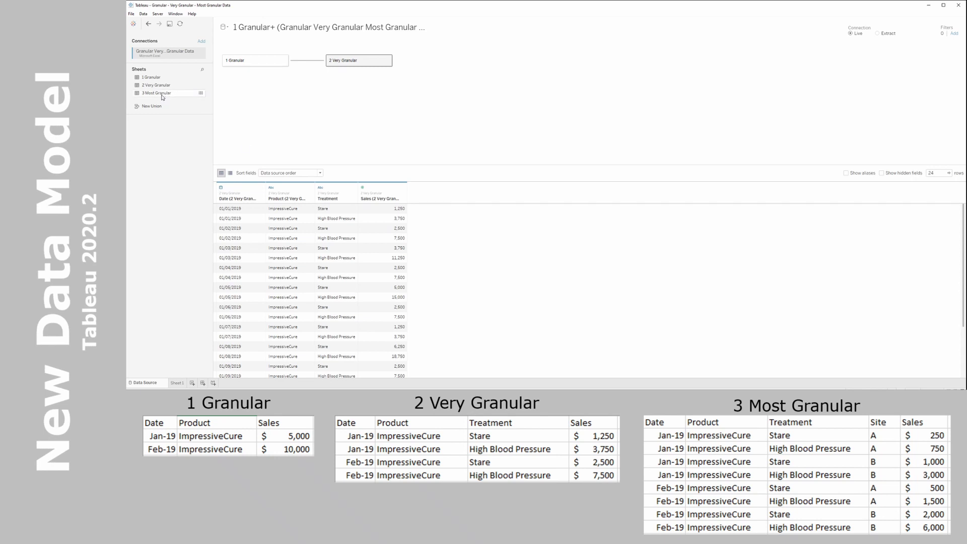
Step: Relate 3 Most Granular to 2 Very Granular, matching on Date and Product
{"action": "left_click_drag", "start_coordinate": [162, 96], "coordinate": [427, 112]}
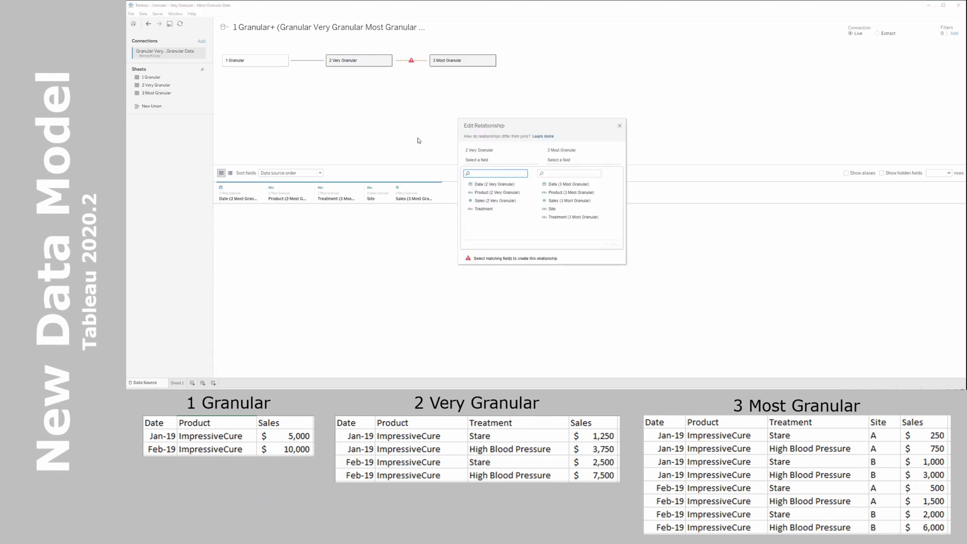
{"action": "left_click", "coordinate": [526, 185]}
{"action": "left_click", "coordinate": [571, 184]}
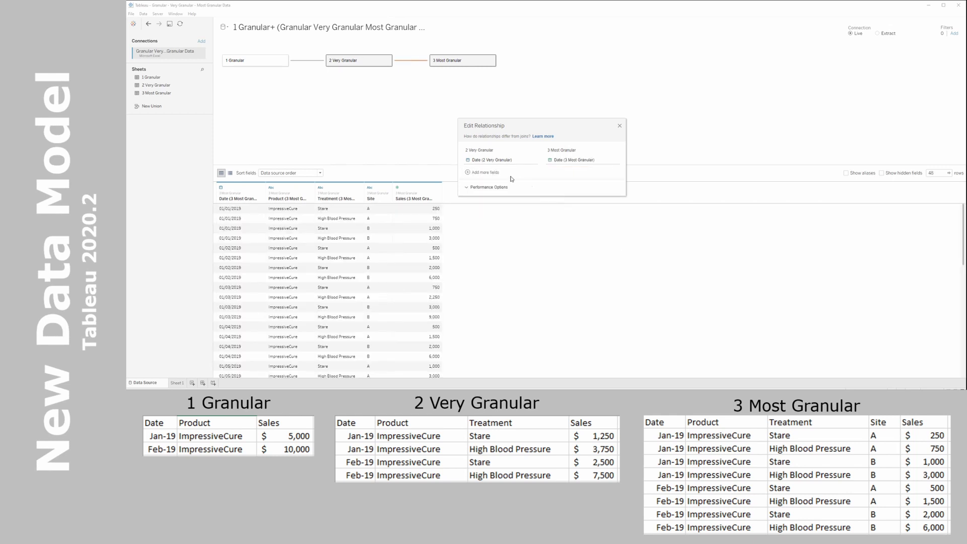
{"action": "left_click", "coordinate": [502, 171]}
{"action": "left_click", "coordinate": [497, 202]}
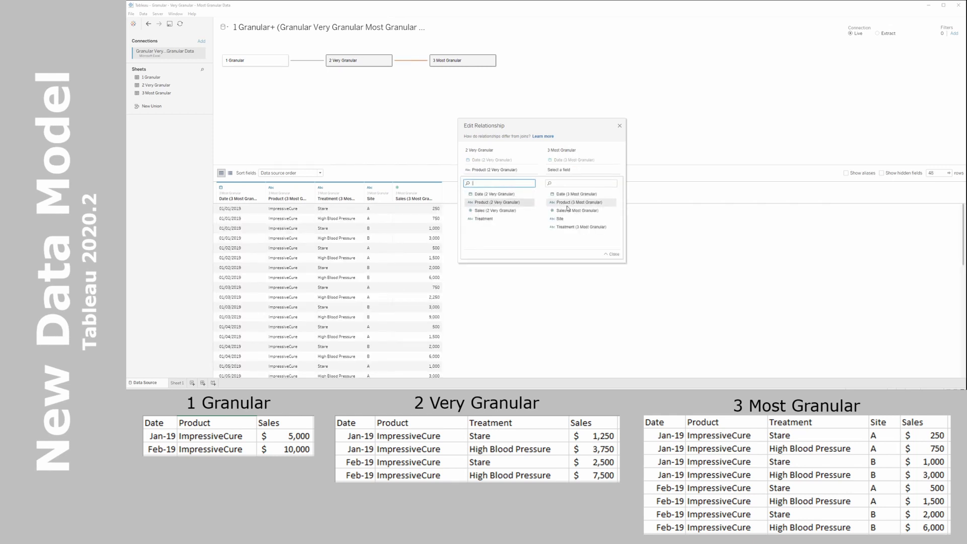
{"action": "left_click", "coordinate": [570, 202]}
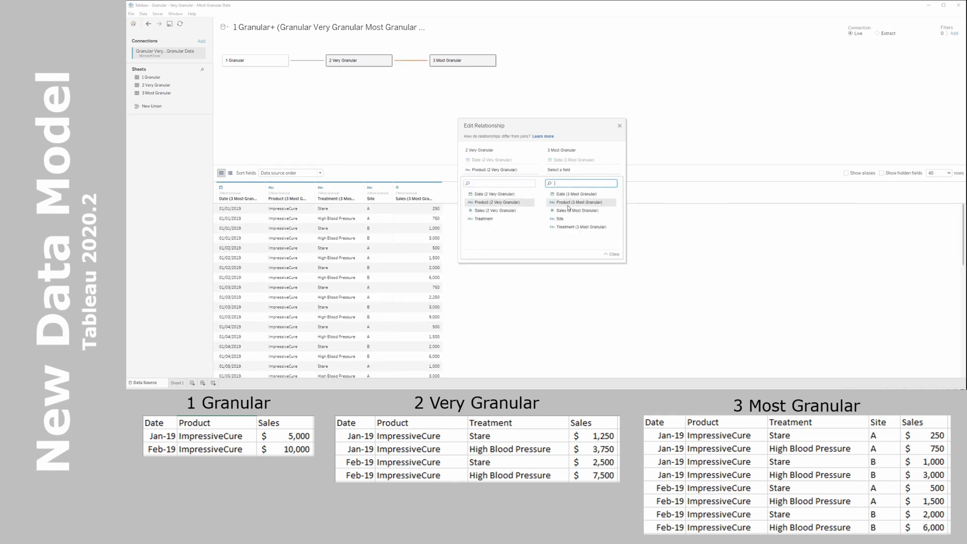
{"action": "left_click", "coordinate": [608, 255]}
Step: Add Treatment as a third matching field and close the relationship editor
{"action": "left_click", "coordinate": [484, 182]}
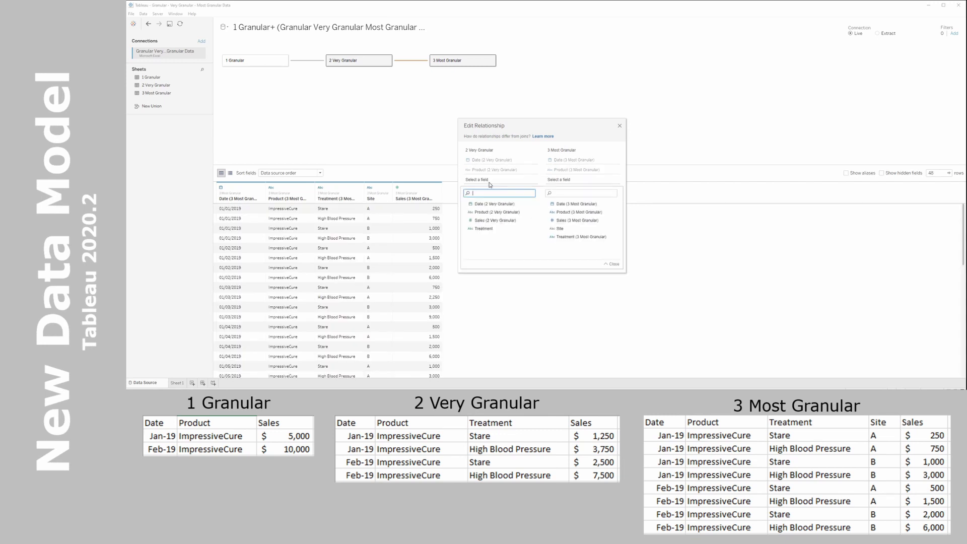
{"action": "left_click", "coordinate": [493, 230]}
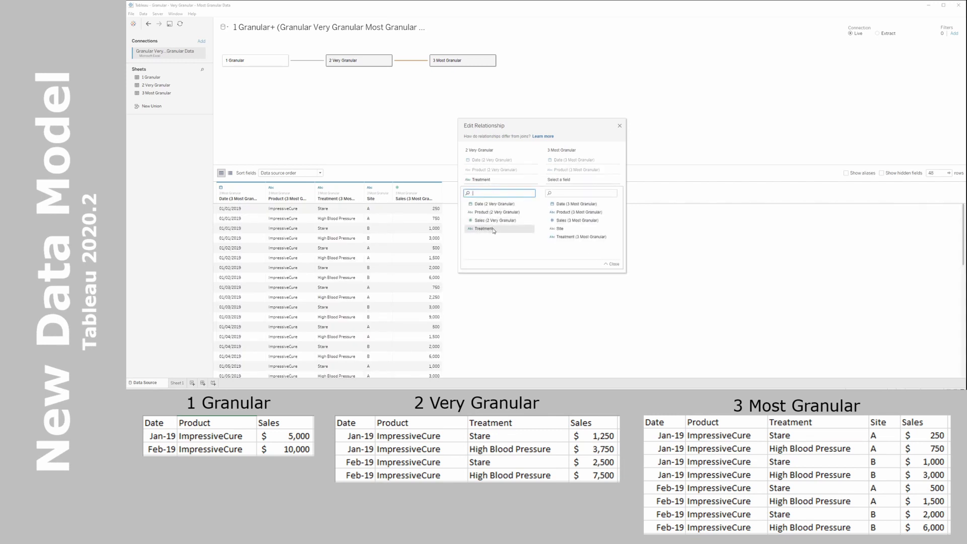
{"action": "left_click", "coordinate": [582, 237]}
{"action": "left_click", "coordinate": [611, 264]}
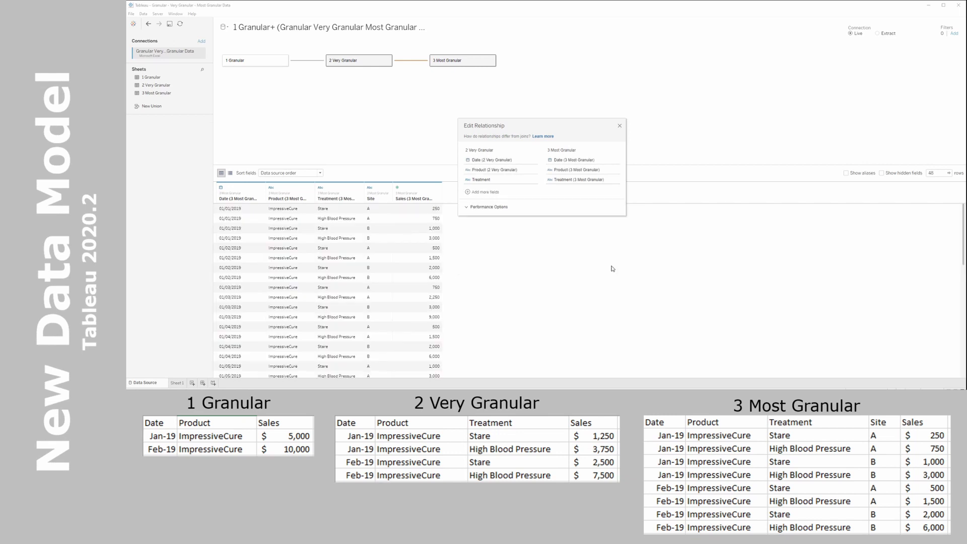
{"action": "left_click", "coordinate": [619, 126]}
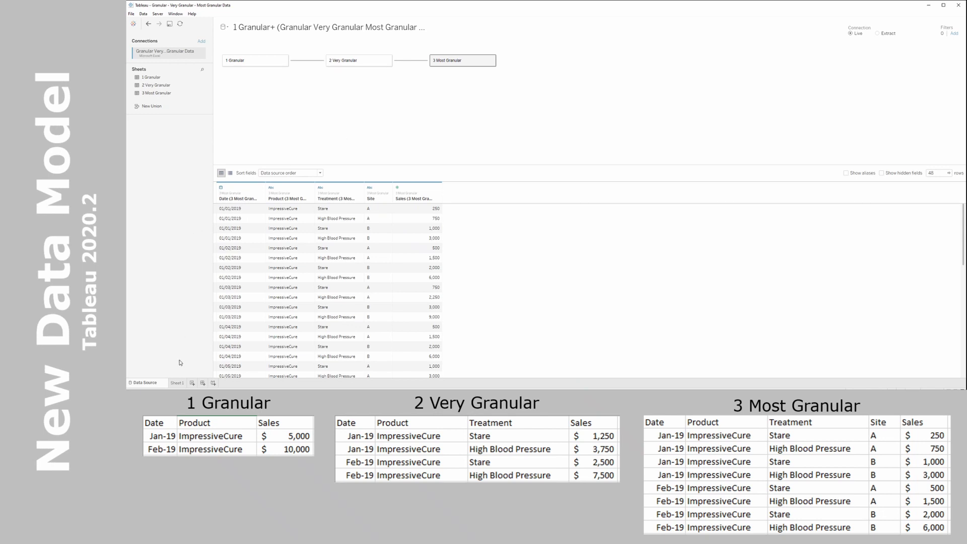
Step: On Sheet 1, review each table's Date and Count fields in the Data pane
{"action": "left_click", "coordinate": [177, 383]}
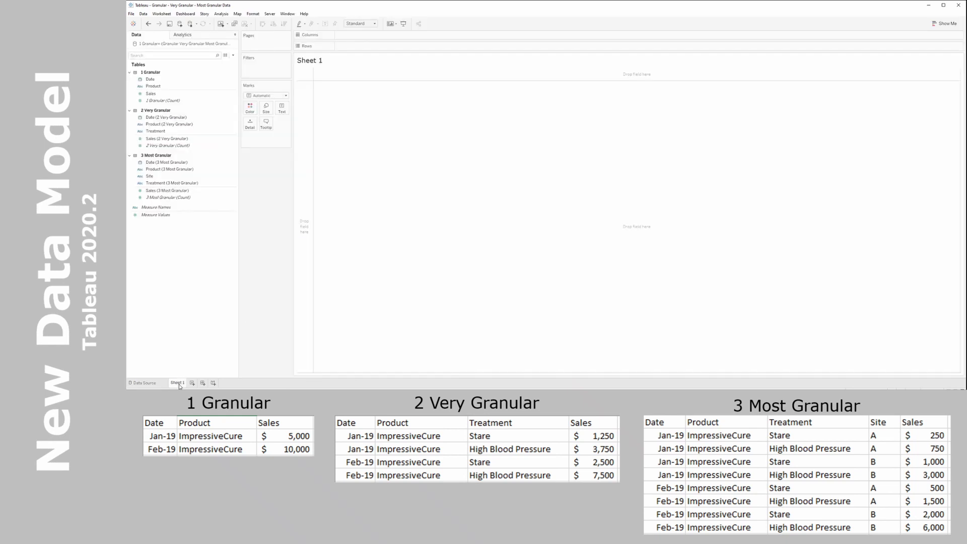
{"action": "left_click", "coordinate": [164, 80]}
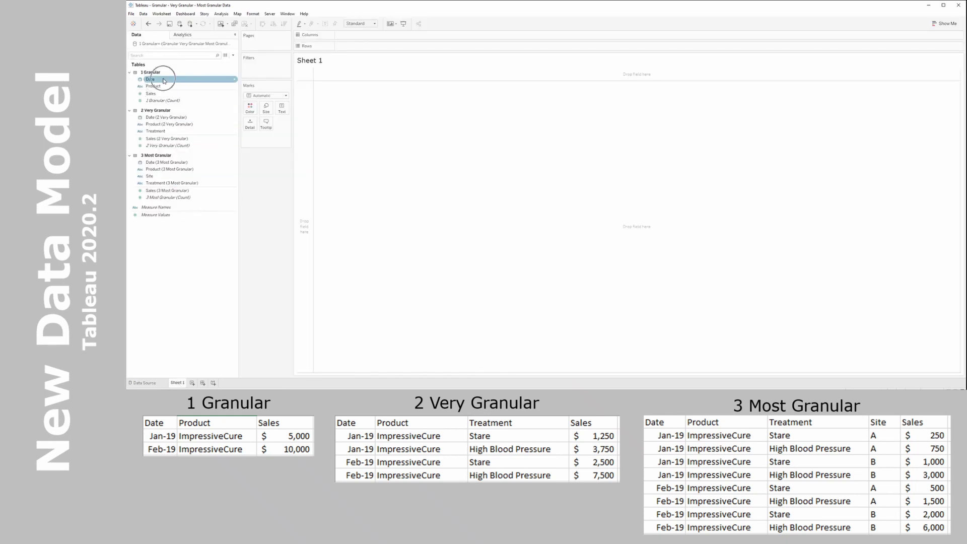
{"action": "left_click", "coordinate": [167, 118]}
{"action": "left_click", "coordinate": [160, 164]}
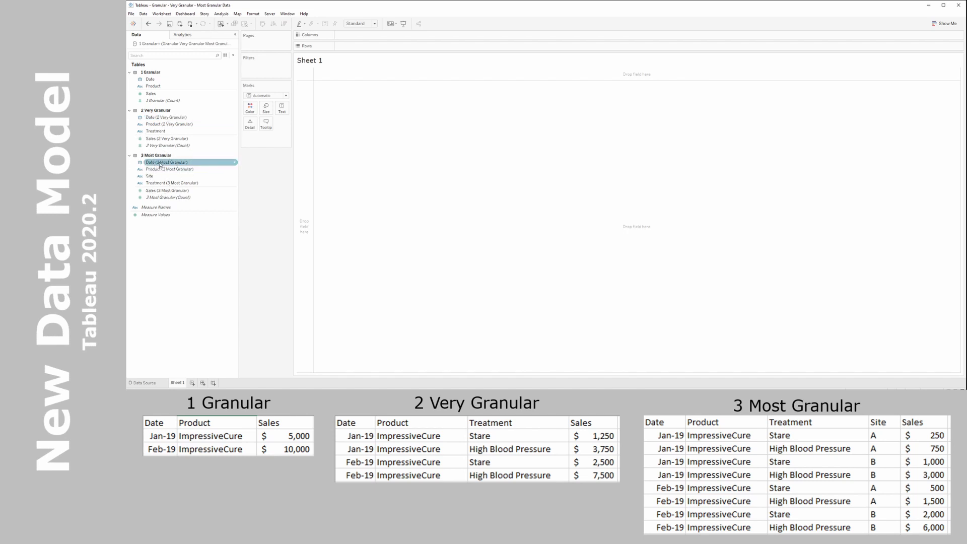
{"action": "left_click", "coordinate": [184, 101]}
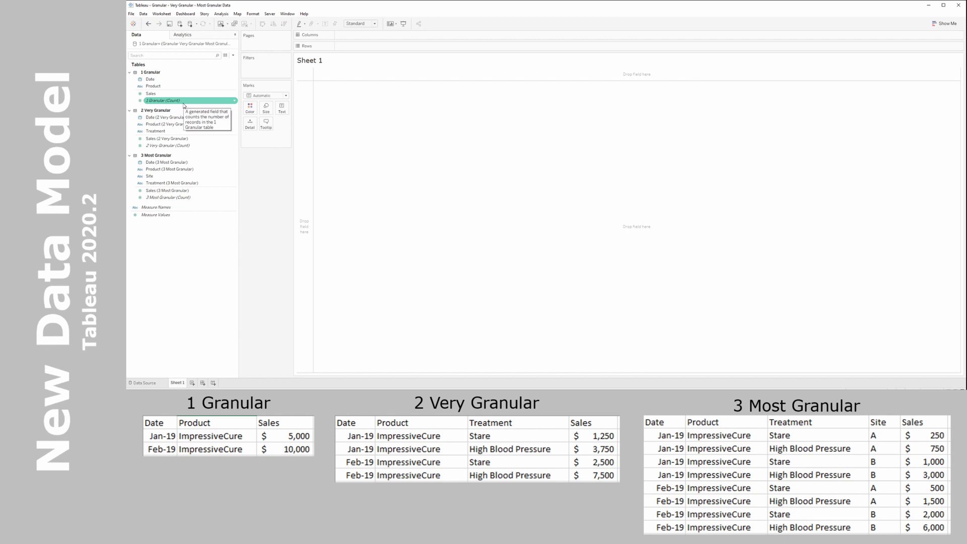
{"action": "left_click", "coordinate": [177, 80]}
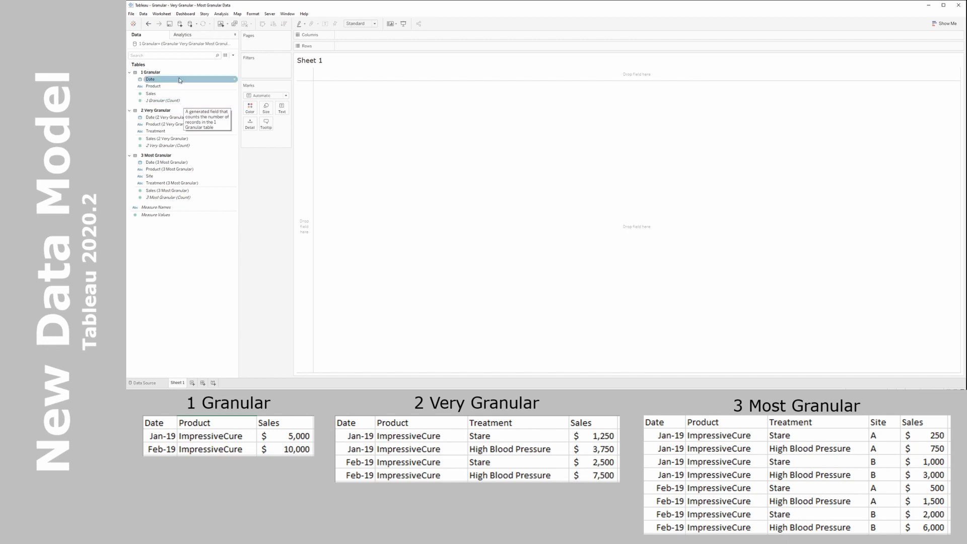
{"action": "left_click", "coordinate": [183, 100]}
{"action": "left_click", "coordinate": [177, 80]}
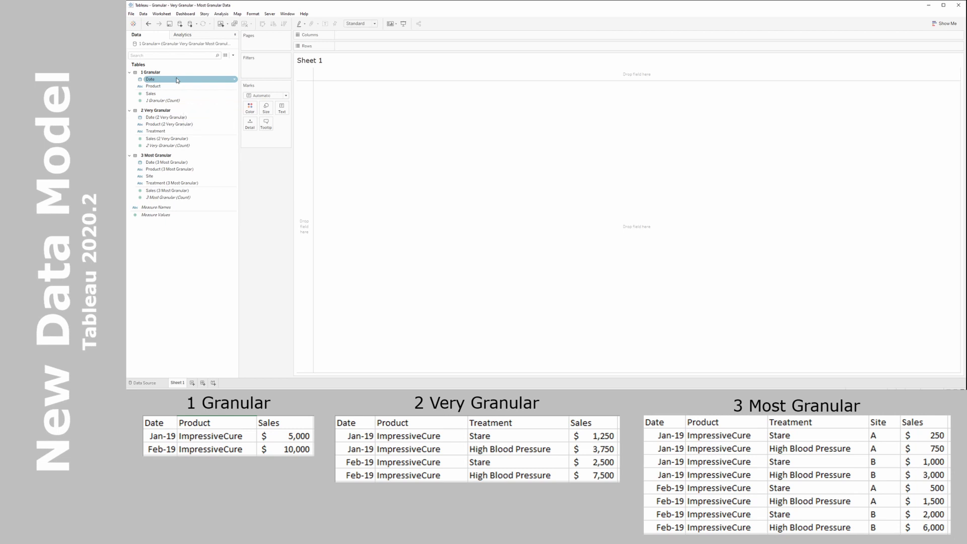
{"action": "left_click", "coordinate": [185, 249]}
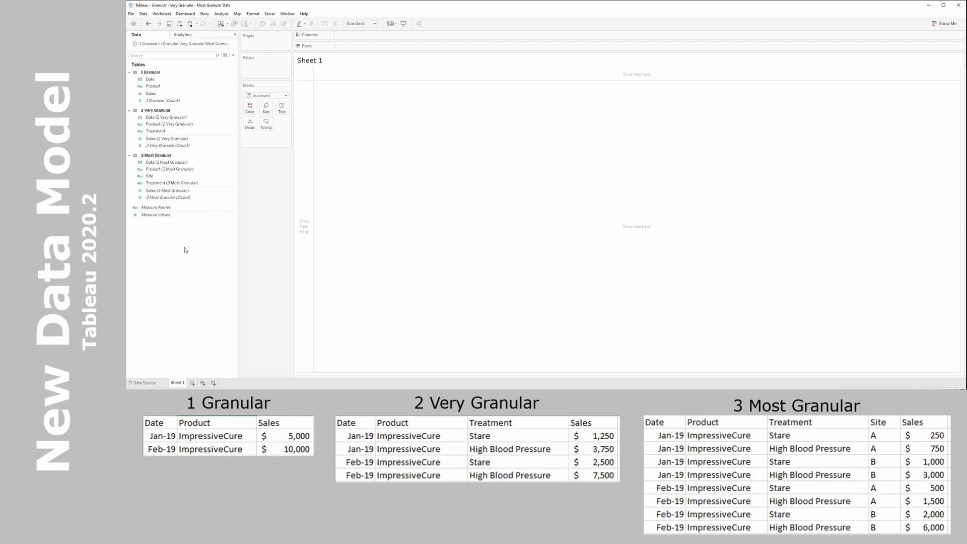
{"action": "left_click", "coordinate": [184, 101]}
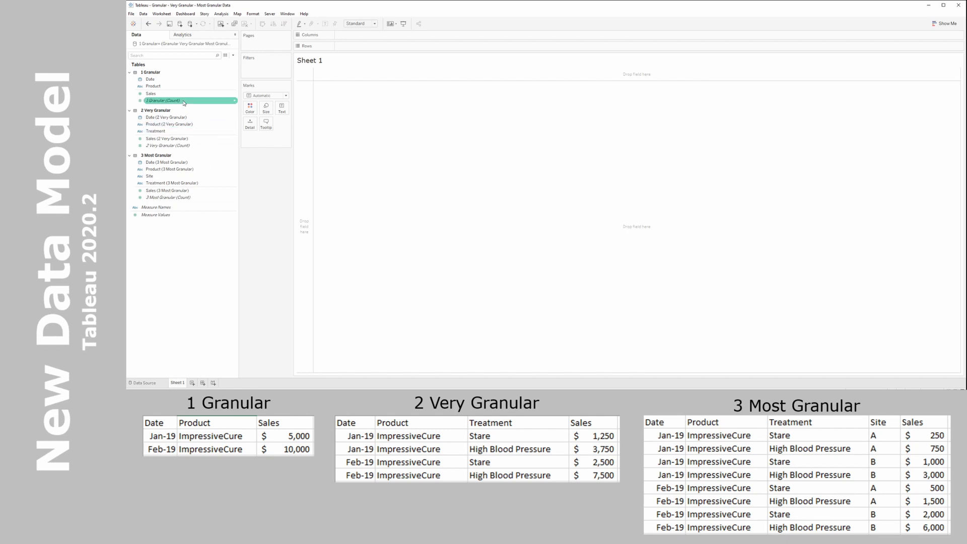
Step: Show discrete MONTH(Date) rows for January–December 2019, fitted to the view height
{"action": "left_click_drag", "start_coordinate": [166, 80], "coordinate": [358, 46]}
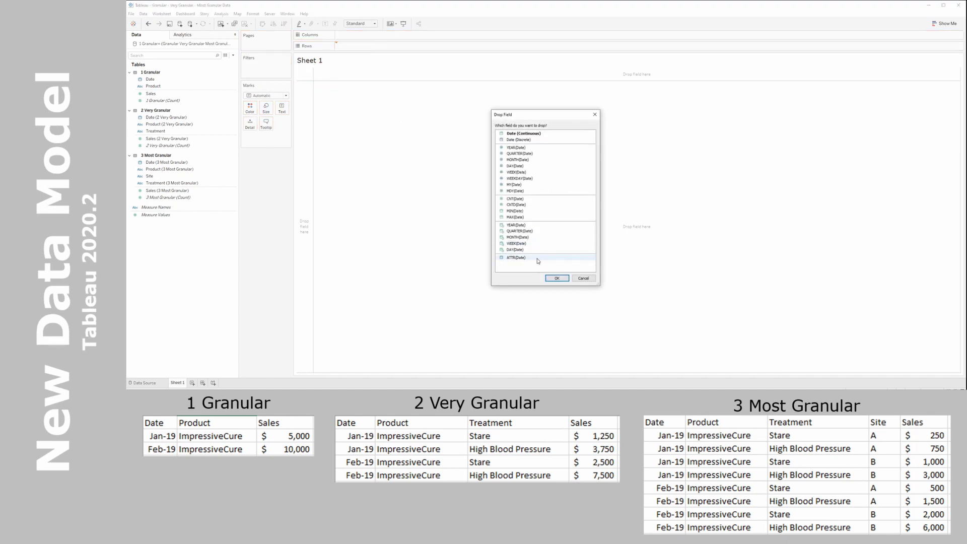
{"action": "double_click", "coordinate": [519, 237]}
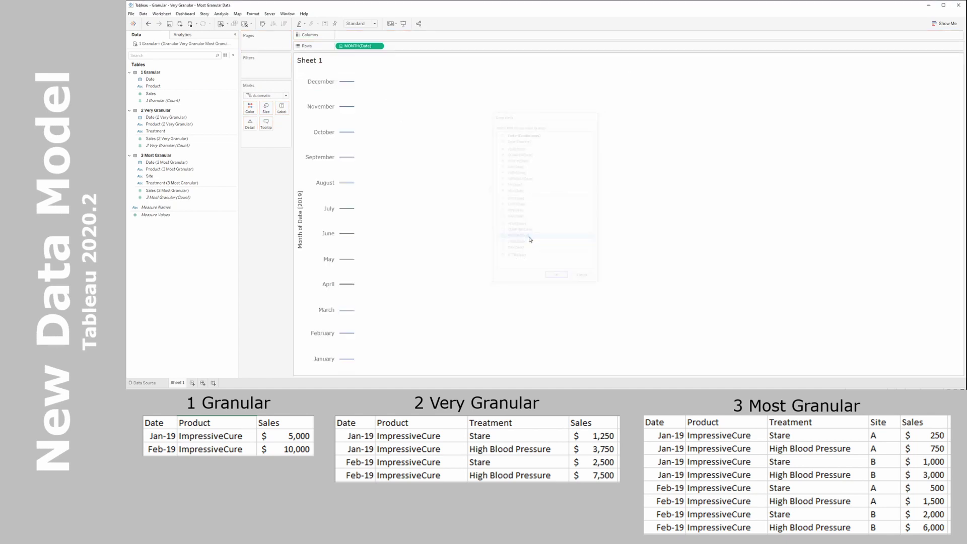
{"action": "right_click", "coordinate": [354, 47]}
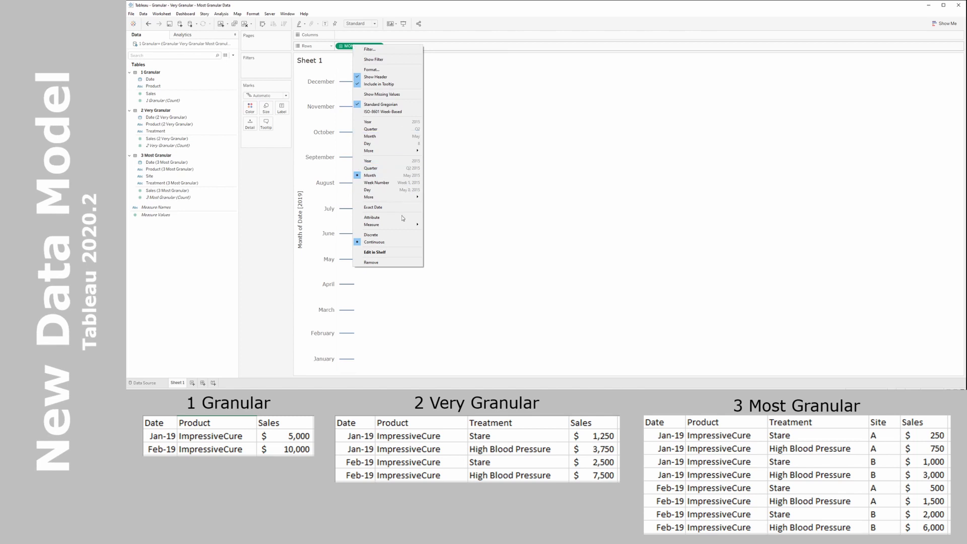
{"action": "left_click", "coordinate": [397, 236]}
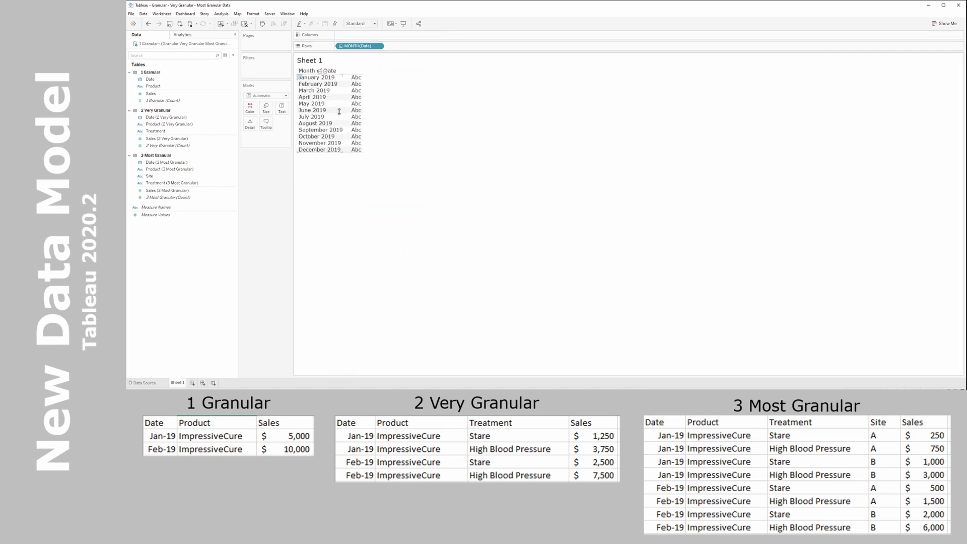
{"action": "left_click", "coordinate": [361, 25]}
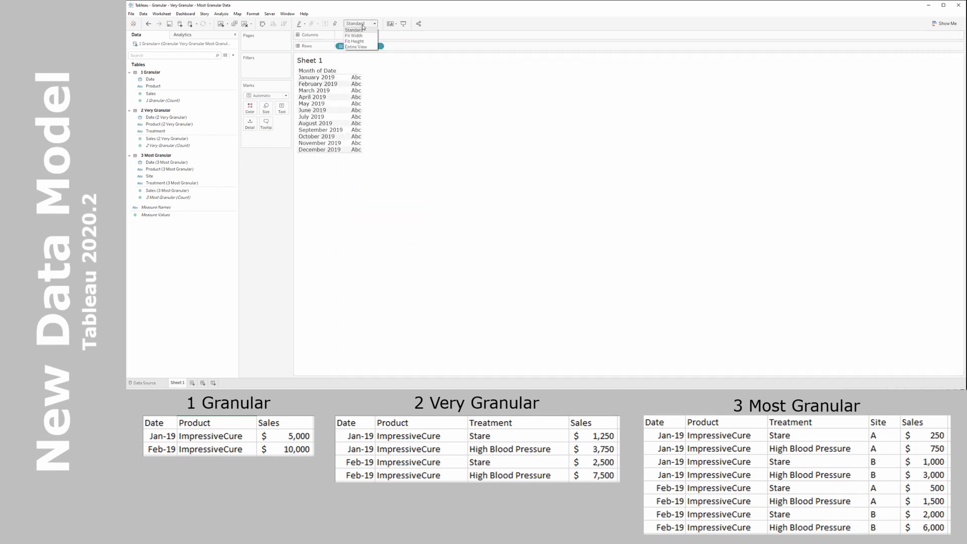
{"action": "left_click", "coordinate": [363, 41]}
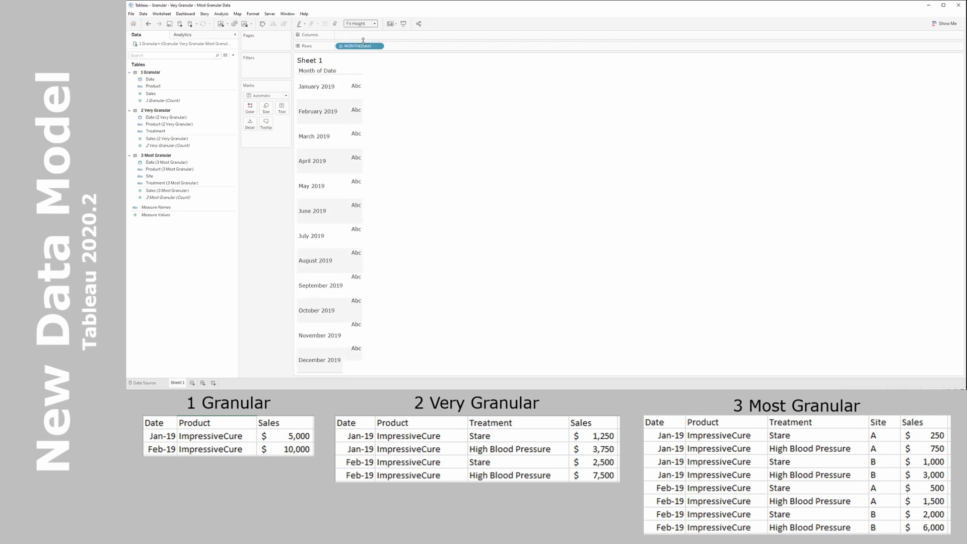
{"action": "left_click", "coordinate": [176, 103]}
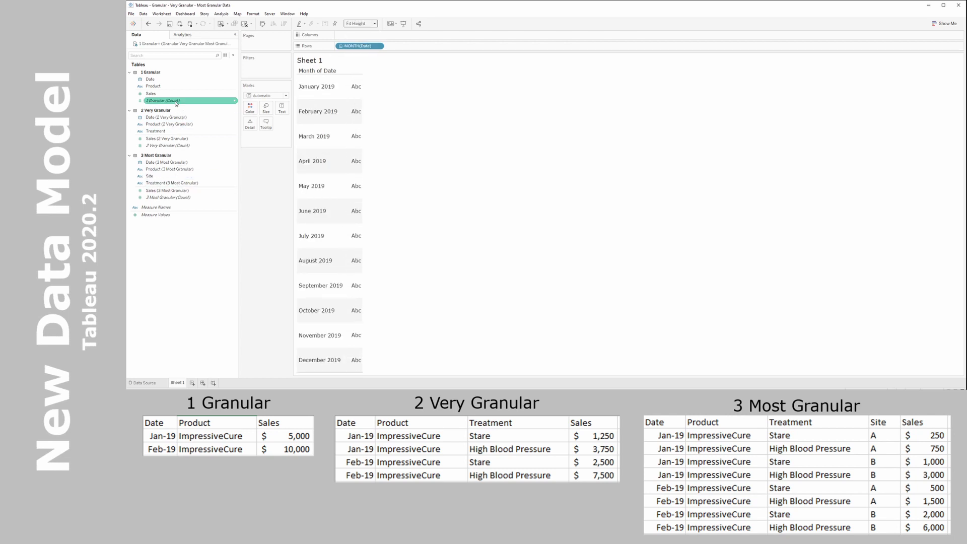
Step: Add 1 Granular (Count) and 2 Very Granular (Count), showing 1.000 and 2.000 per month
{"action": "double_click", "coordinate": [176, 101]}
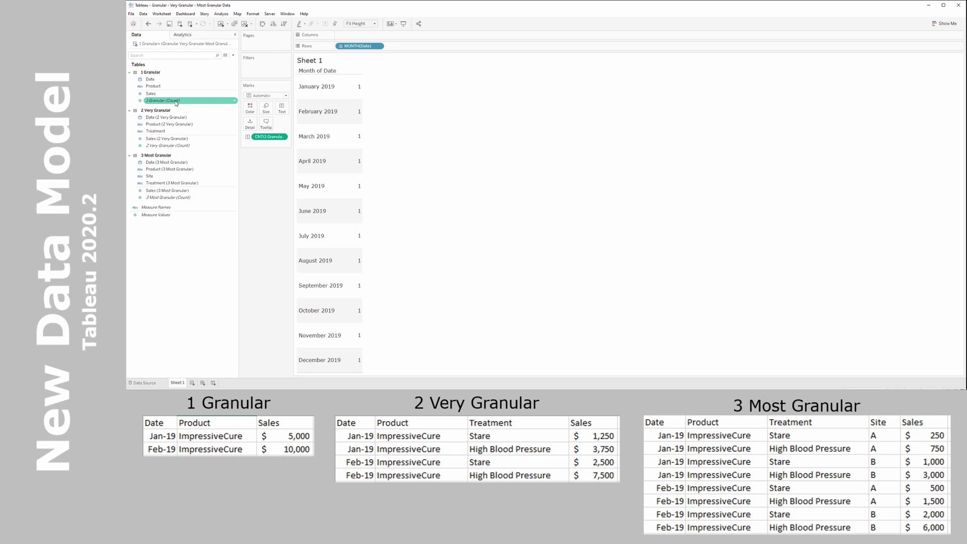
{"action": "left_click", "coordinate": [188, 146]}
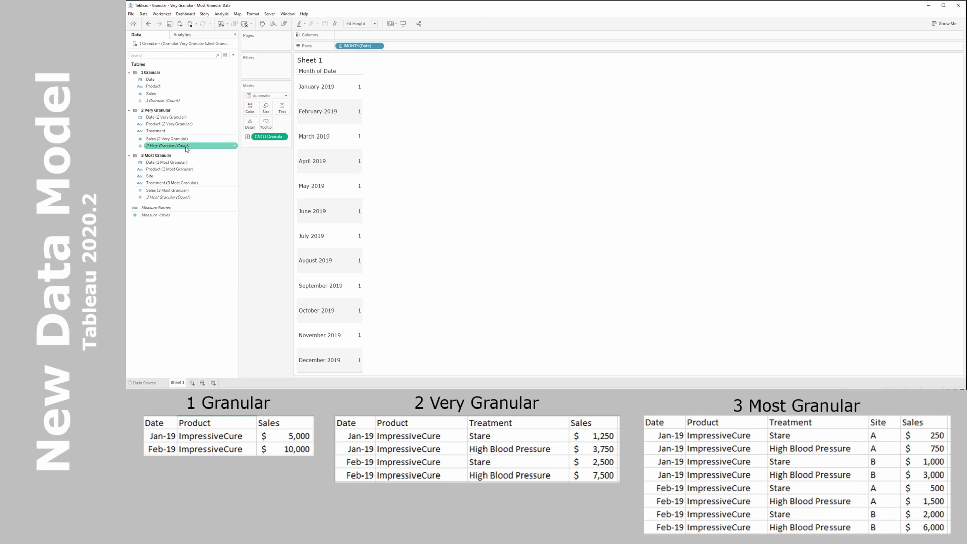
{"action": "double_click", "coordinate": [186, 146]}
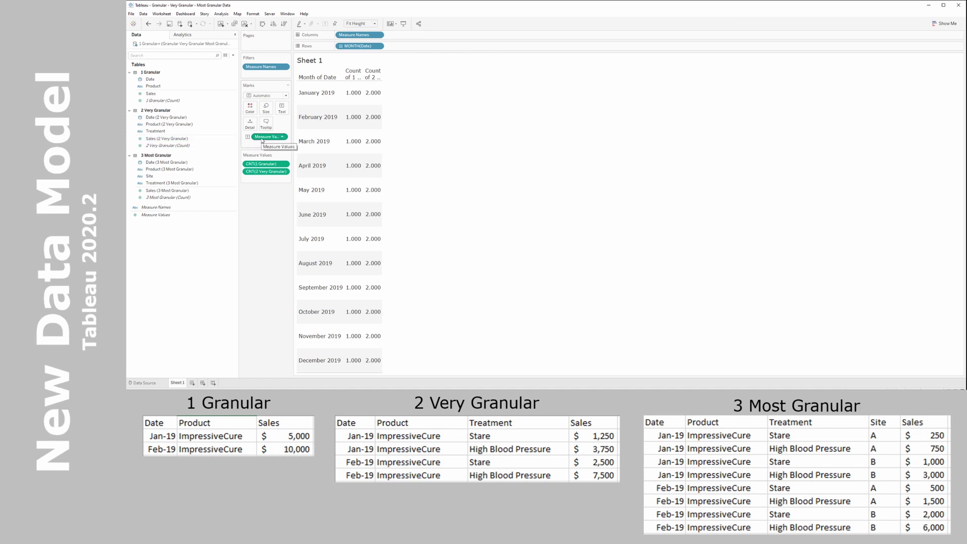
{"action": "mouse_move", "coordinate": [380, 96]}
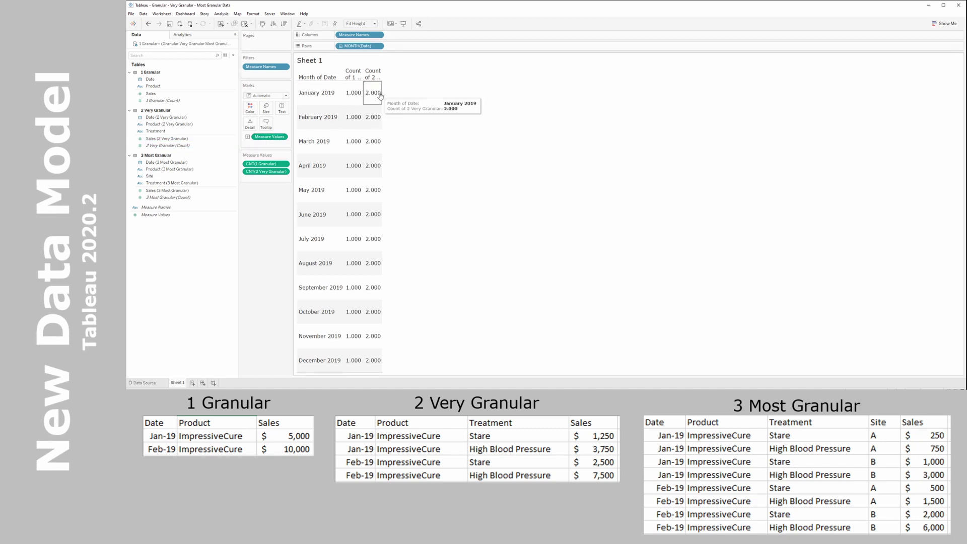
Step: Format the Measure Values counts as Number (Standard) with zero decimal places
{"action": "right_click", "coordinate": [268, 138]}
{"action": "left_click", "coordinate": [285, 171]}
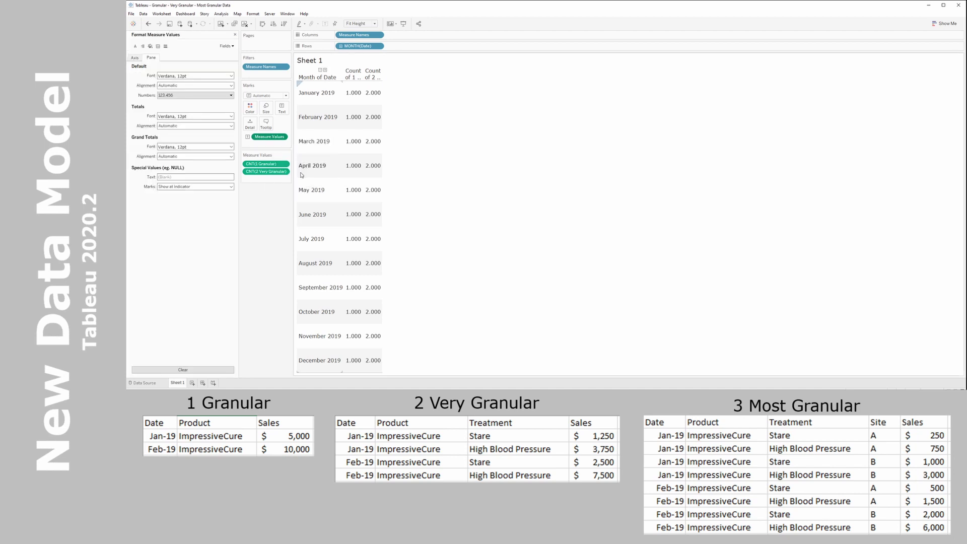
{"action": "left_click", "coordinate": [192, 95]}
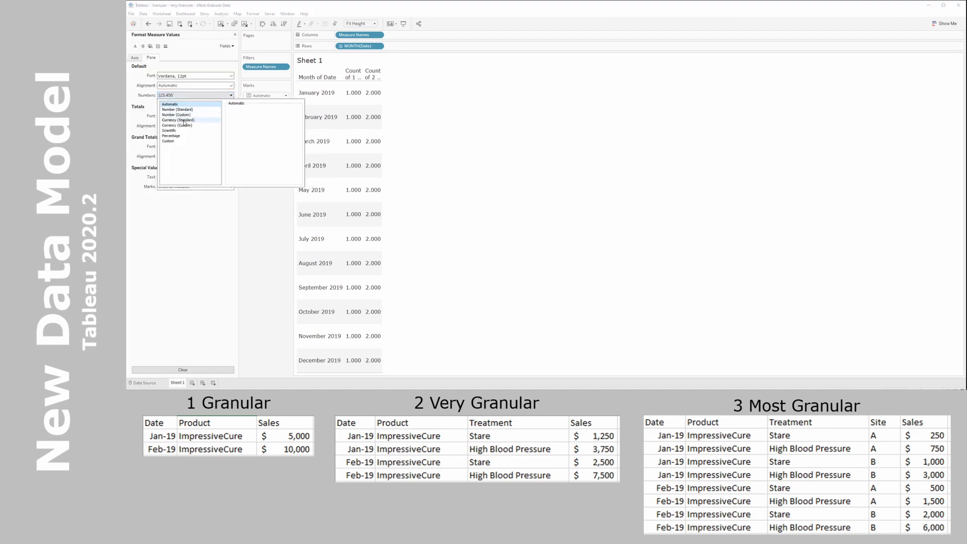
{"action": "left_click", "coordinate": [177, 109]}
{"action": "left_click", "coordinate": [254, 238]}
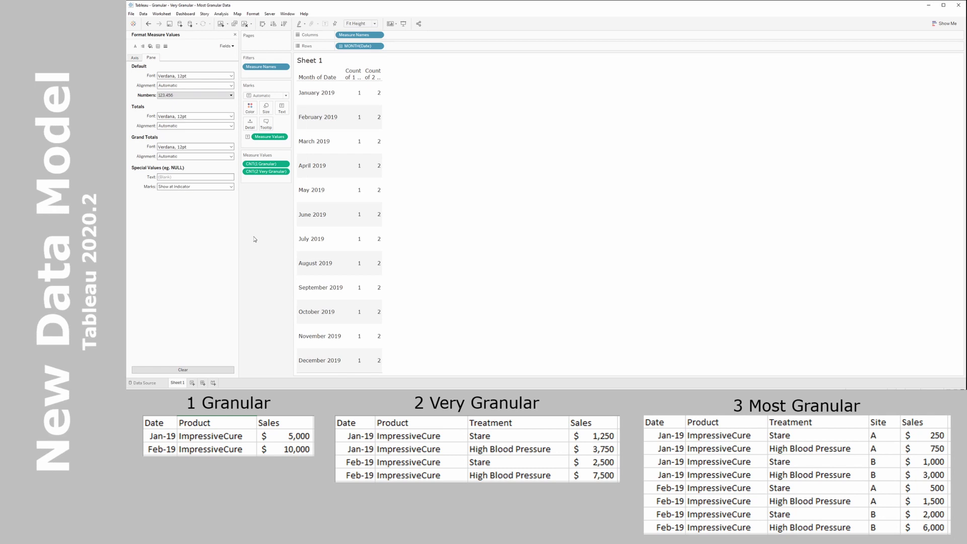
Step: Add 3 Most Granular (Count) as a third column showing 4 records per month
{"action": "left_click", "coordinate": [234, 35]}
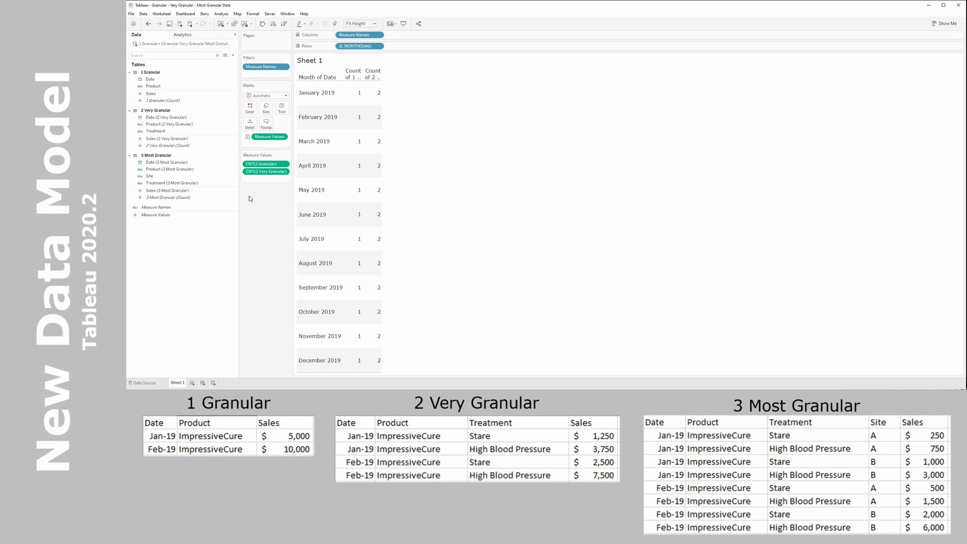
{"action": "double_click", "coordinate": [191, 199]}
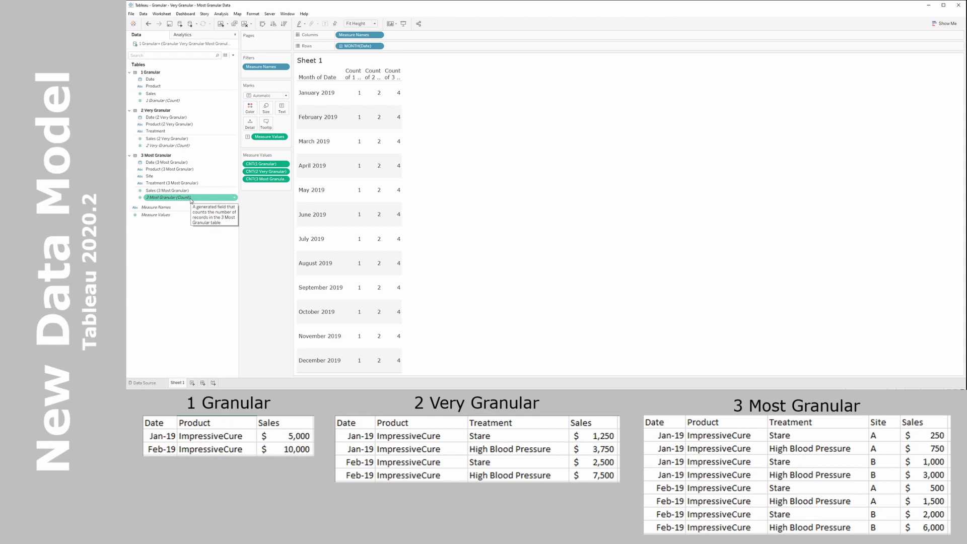
{"action": "left_click", "coordinate": [193, 176]}
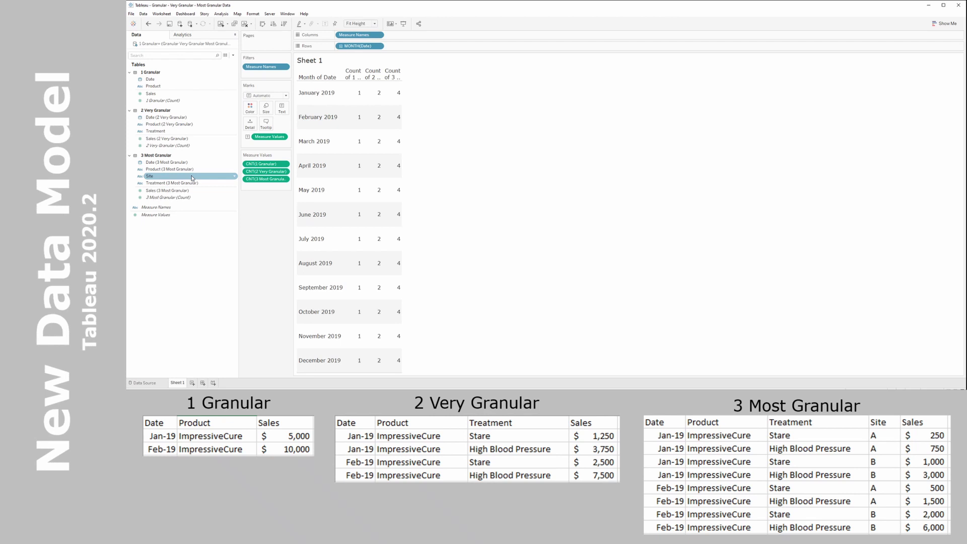
Step: Rename the worksheet to 'Relationship count of records'
{"action": "left_click", "coordinate": [196, 319]}
{"action": "double_click", "coordinate": [179, 383]}
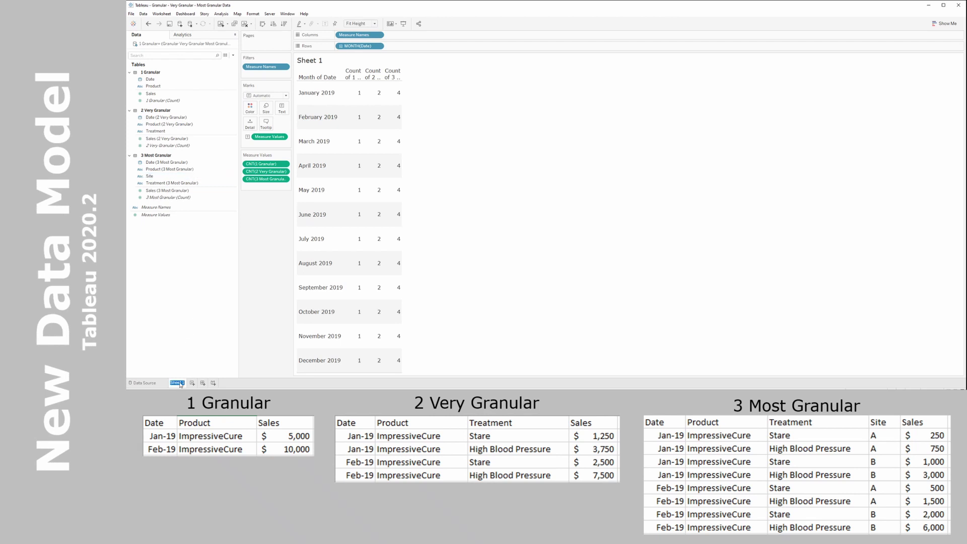
{"action": "type", "text": "Relationship count of records"}
{"action": "key", "text": "Return"}
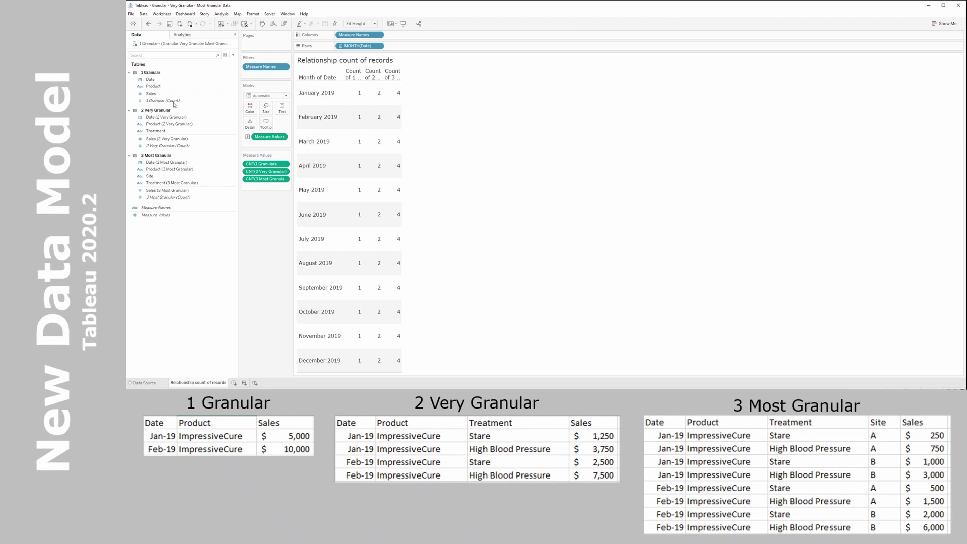
Step: Rename the data source to 'New data model - relationships' and return to the worksheet
{"action": "left_click", "coordinate": [161, 382]}
{"action": "left_click", "coordinate": [299, 28]}
{"action": "type", "text": "New "}
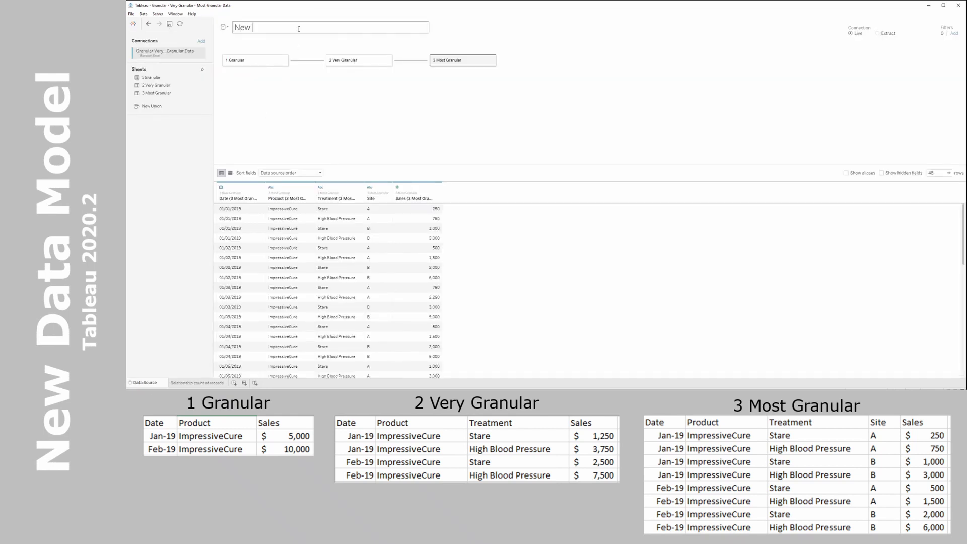
{"action": "type", "text": "data model - relationships"}
{"action": "key", "text": "Return"}
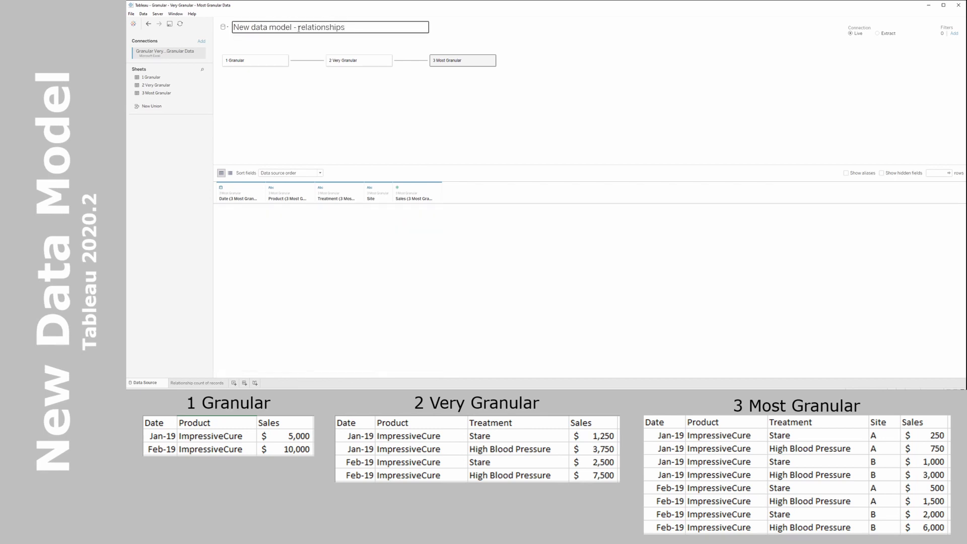
{"action": "left_click", "coordinate": [222, 384]}
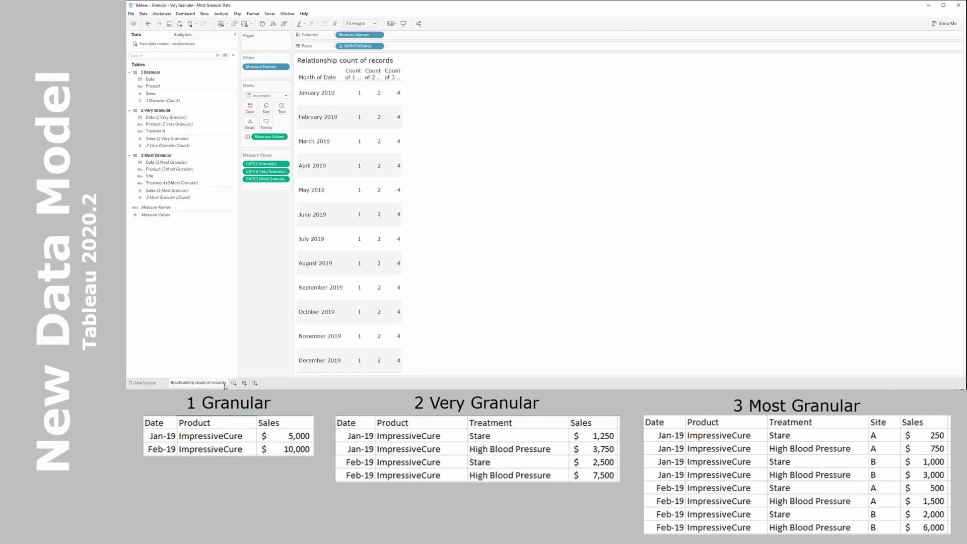
Step: Add an empty Sheet 2, connect to the Granular Excel workbook, and add the 1 Granular table
{"action": "left_click", "coordinate": [234, 383]}
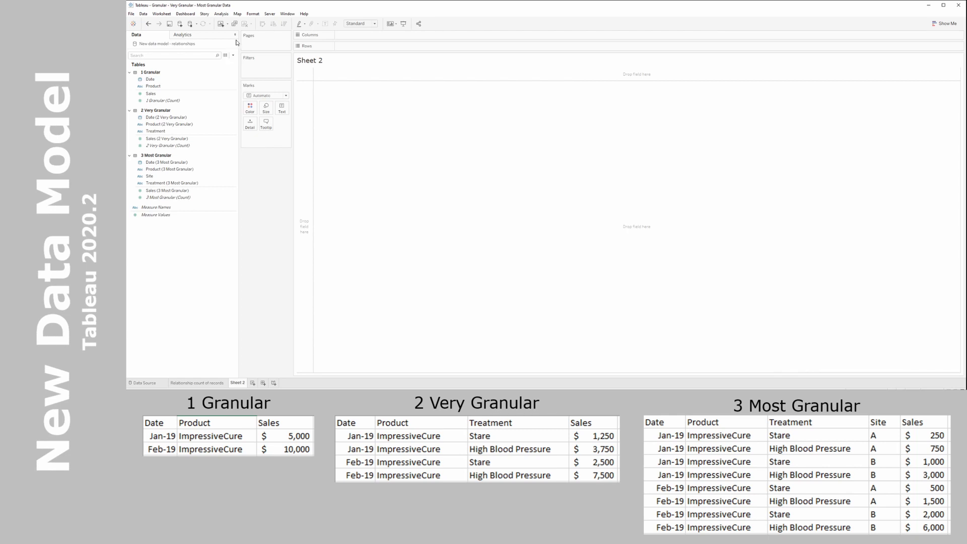
{"action": "left_click", "coordinate": [179, 24]}
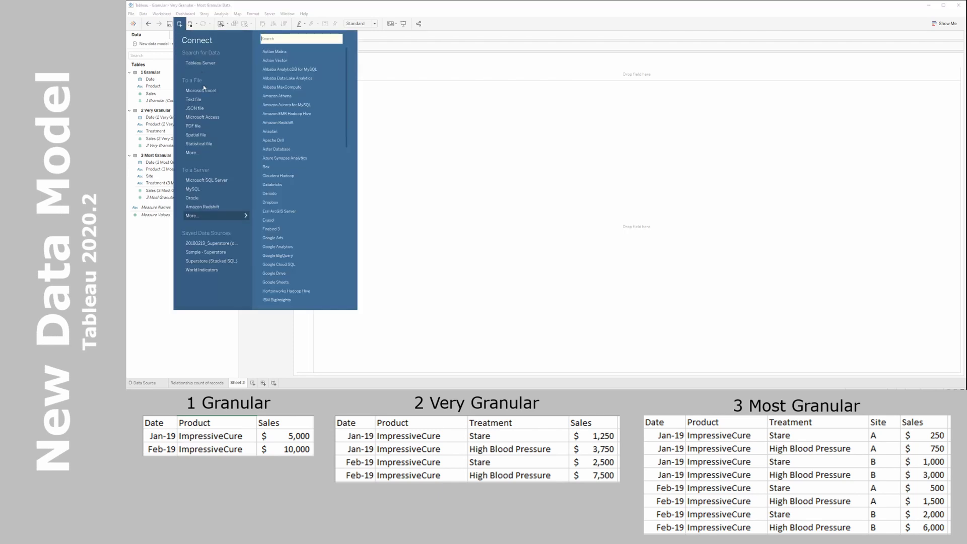
{"action": "left_click", "coordinate": [216, 92]}
{"action": "double_click", "coordinate": [236, 66]}
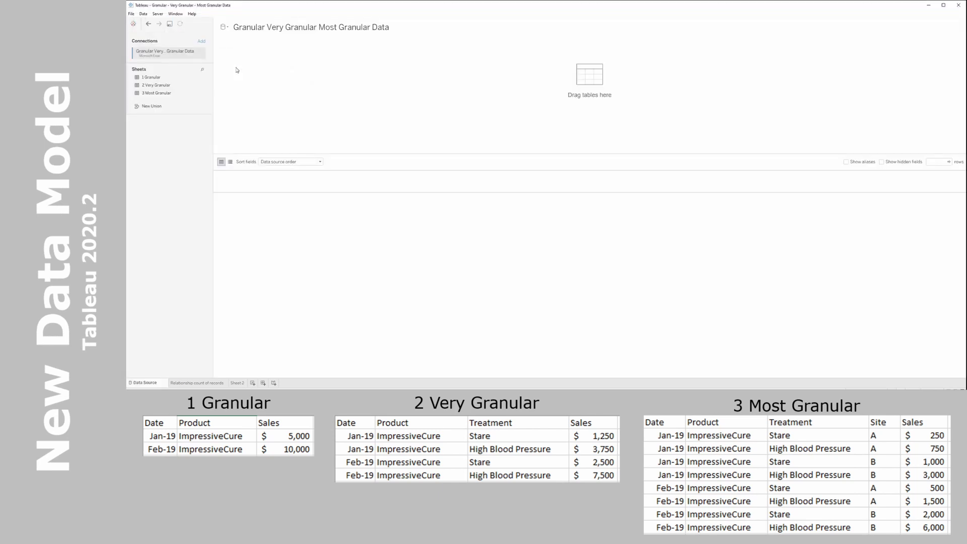
{"action": "left_click_drag", "start_coordinate": [159, 78], "coordinate": [262, 72]}
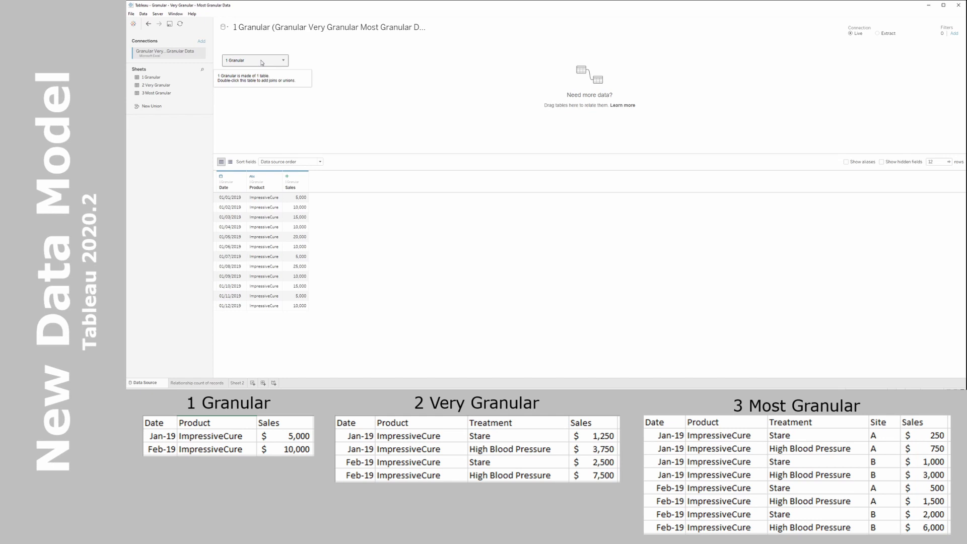
Step: Join 2 Very Granular to 1 Granular with a Date = Date clause
{"action": "double_click", "coordinate": [262, 63]}
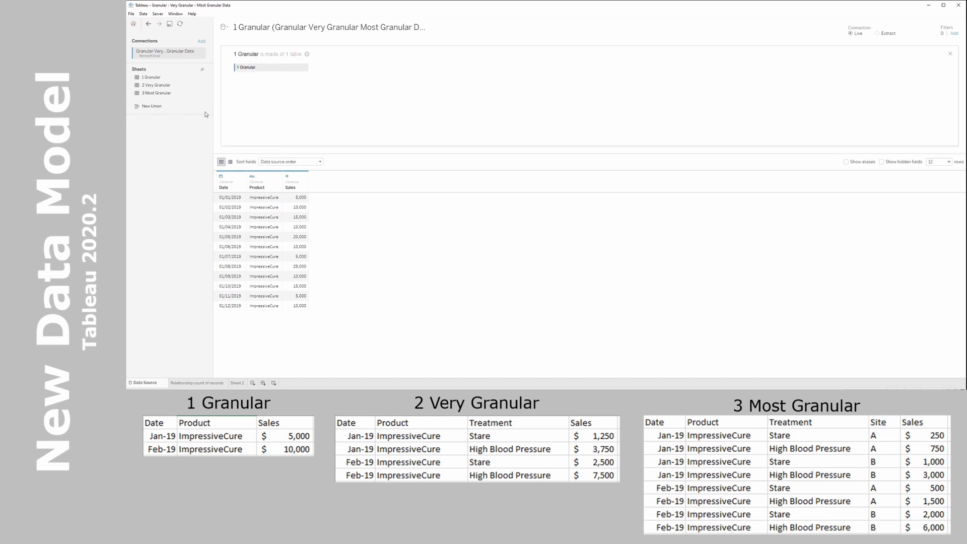
{"action": "left_click_drag", "start_coordinate": [169, 89], "coordinate": [338, 99]}
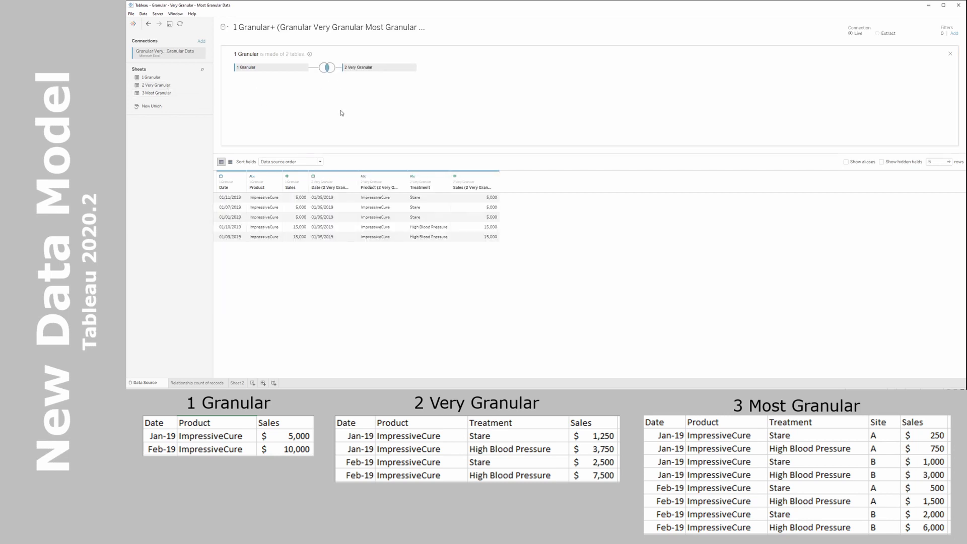
{"action": "left_click", "coordinate": [328, 68]}
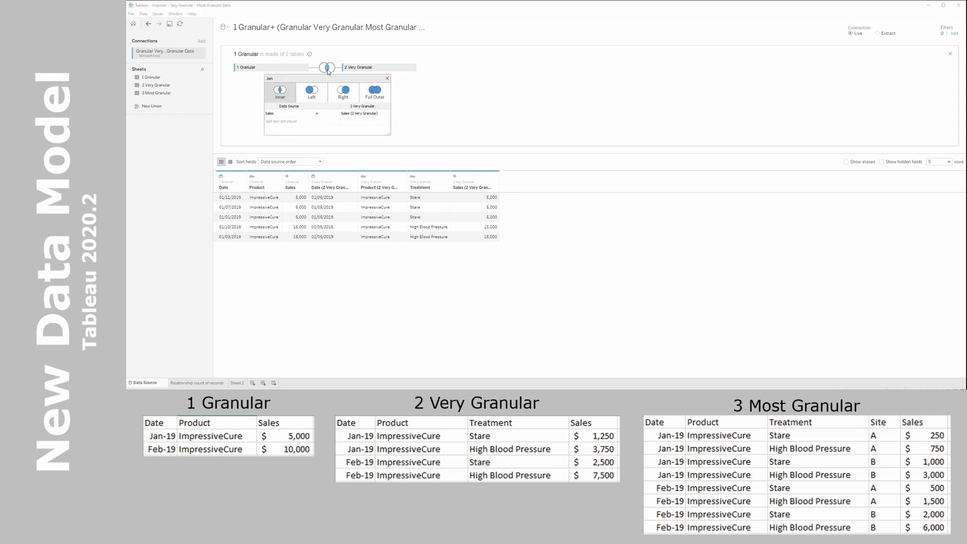
{"action": "left_click", "coordinate": [305, 114]}
{"action": "left_click", "coordinate": [270, 121]}
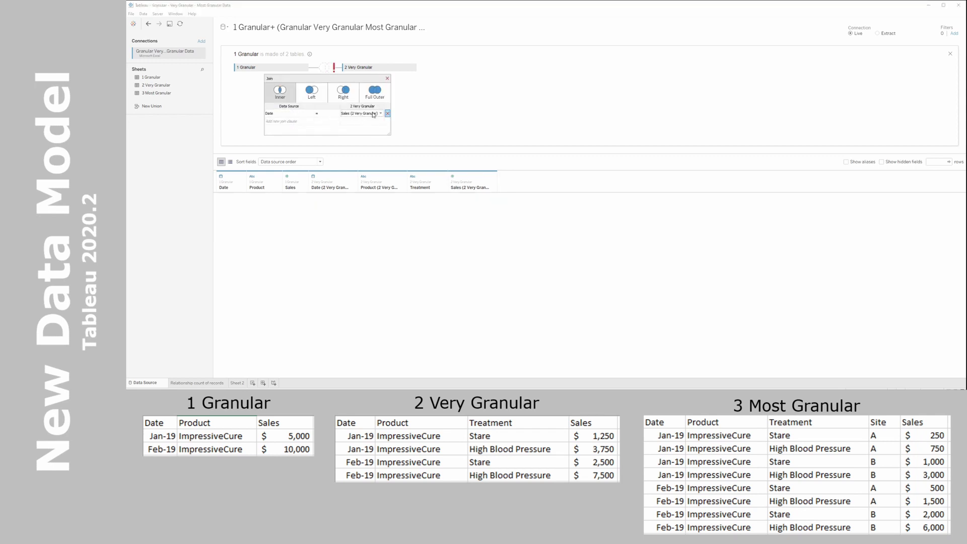
{"action": "left_click", "coordinate": [367, 113]}
{"action": "left_click", "coordinate": [373, 121]}
Step: Add a Product = Product join clause, then bring 3 Most Granular into the model
{"action": "left_click", "coordinate": [302, 121]}
{"action": "left_click", "coordinate": [291, 133]}
{"action": "left_click", "coordinate": [363, 122]}
{"action": "left_click", "coordinate": [363, 136]}
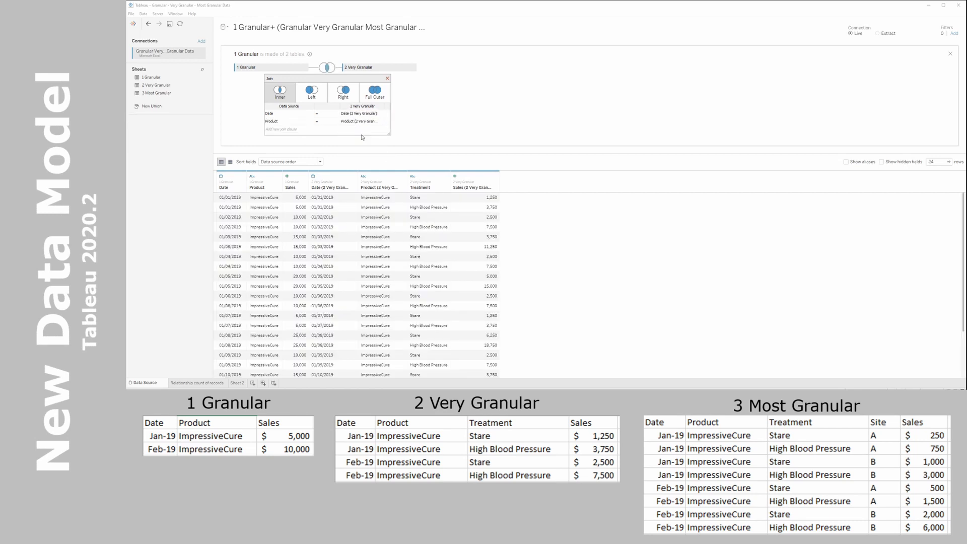
{"action": "left_click", "coordinate": [387, 78]}
{"action": "left_click_drag", "start_coordinate": [163, 94], "coordinate": [446, 69]}
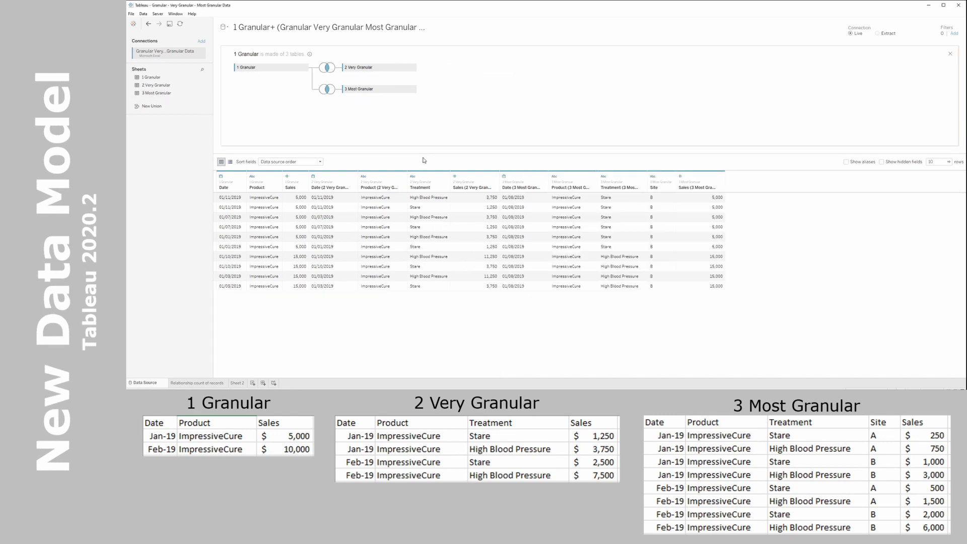
Step: Join 3 Most Granular to 2 Very Granular on matching Date and Product clauses
{"action": "left_click", "coordinate": [327, 89]}
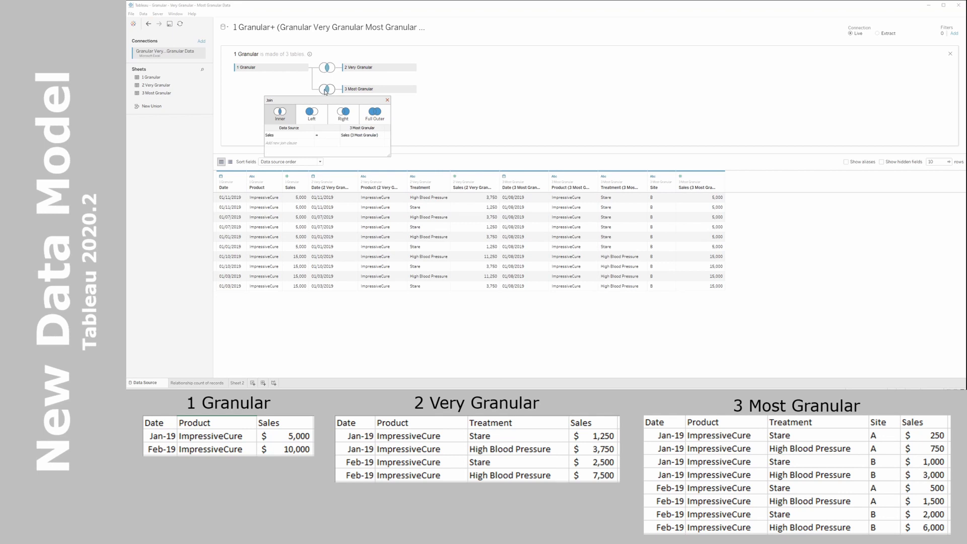
{"action": "left_click", "coordinate": [316, 136]}
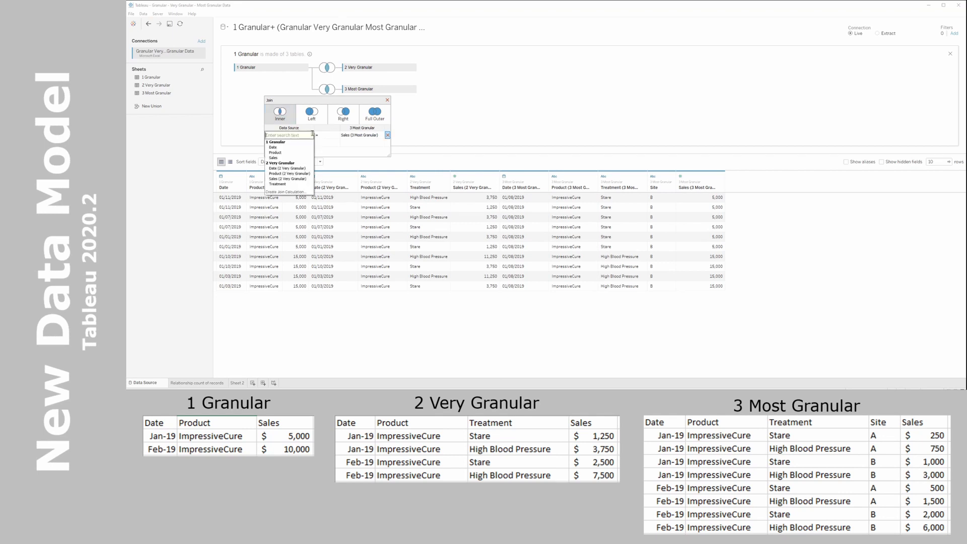
{"action": "left_click", "coordinate": [289, 171]}
{"action": "left_click", "coordinate": [360, 135]}
{"action": "left_click", "coordinate": [364, 147]}
{"action": "left_click", "coordinate": [297, 135]}
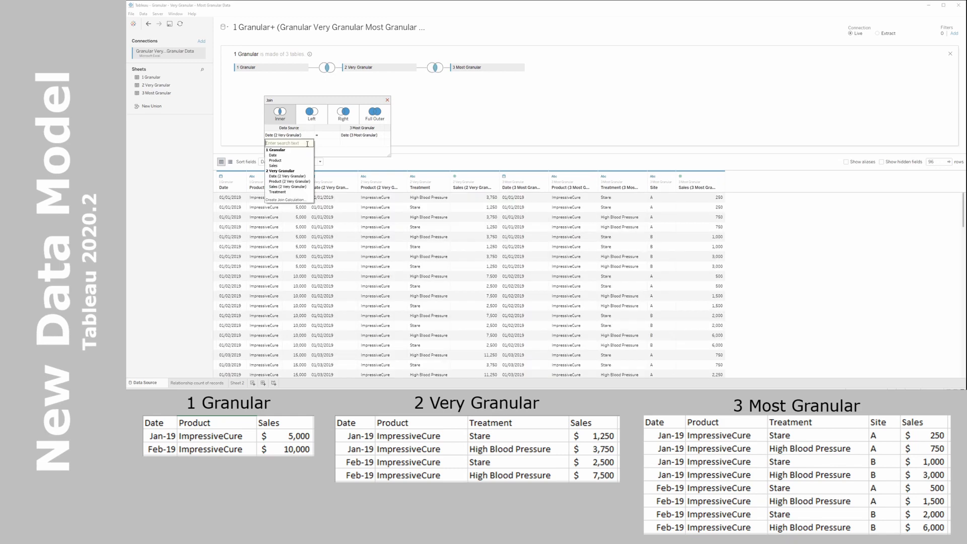
{"action": "left_click", "coordinate": [275, 160]}
{"action": "left_click", "coordinate": [373, 144]}
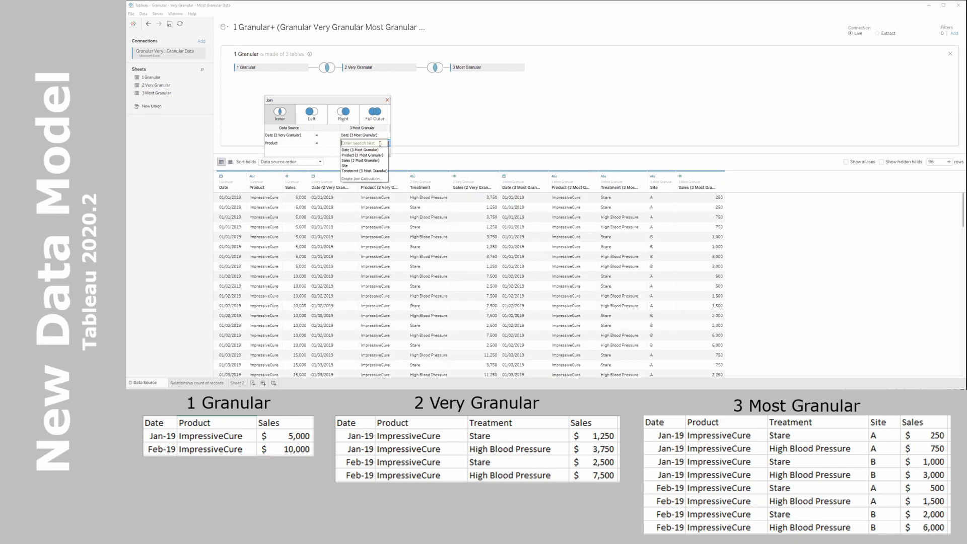
{"action": "left_click", "coordinate": [363, 155]}
{"action": "left_click", "coordinate": [305, 143]}
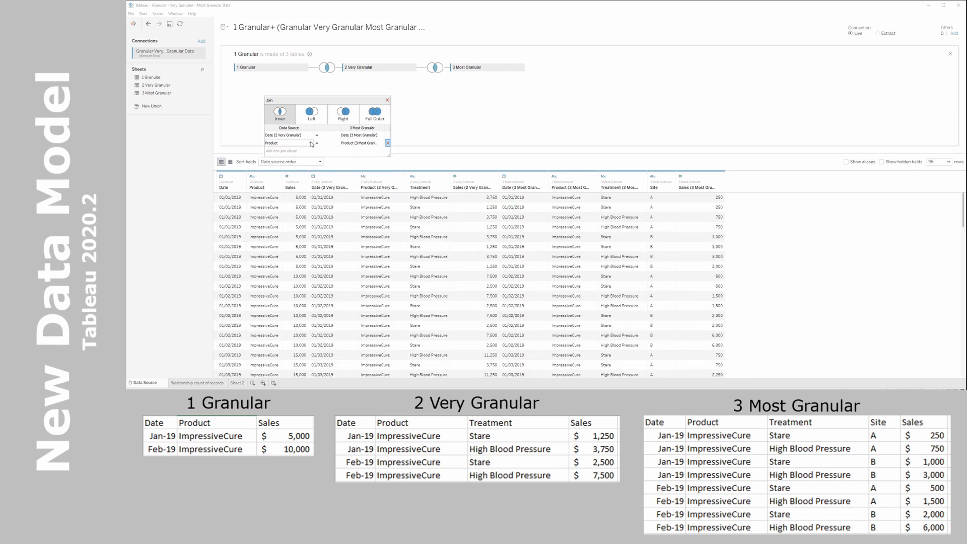
{"action": "left_click", "coordinate": [288, 181]}
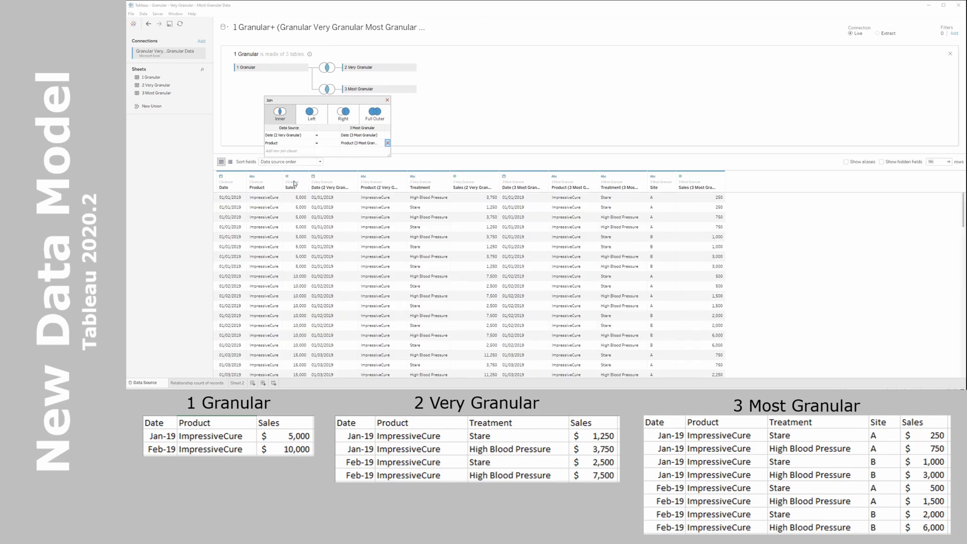
Step: Add a third Treatment = Treatment join clause and close the join settings
{"action": "left_click", "coordinate": [310, 151]}
{"action": "left_click", "coordinate": [278, 200]}
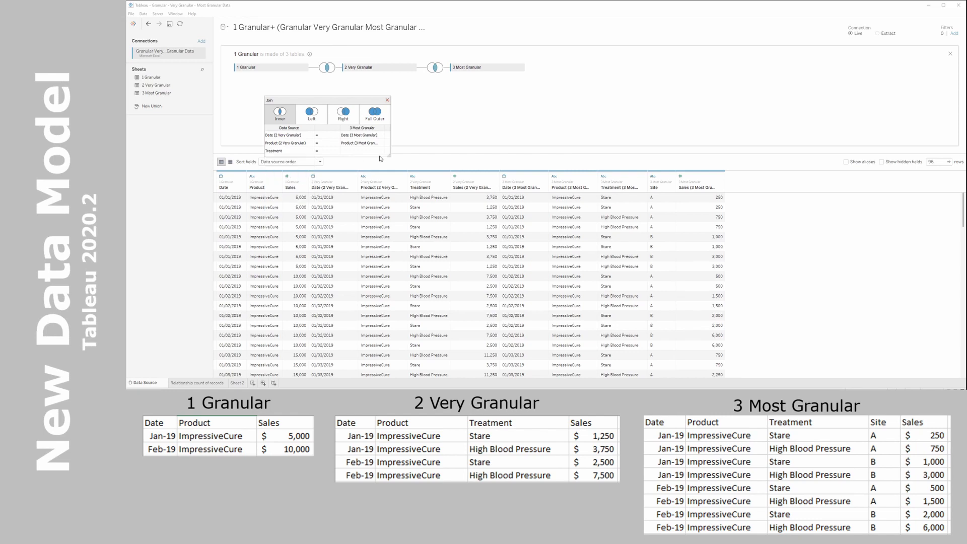
{"action": "left_click", "coordinate": [381, 151]}
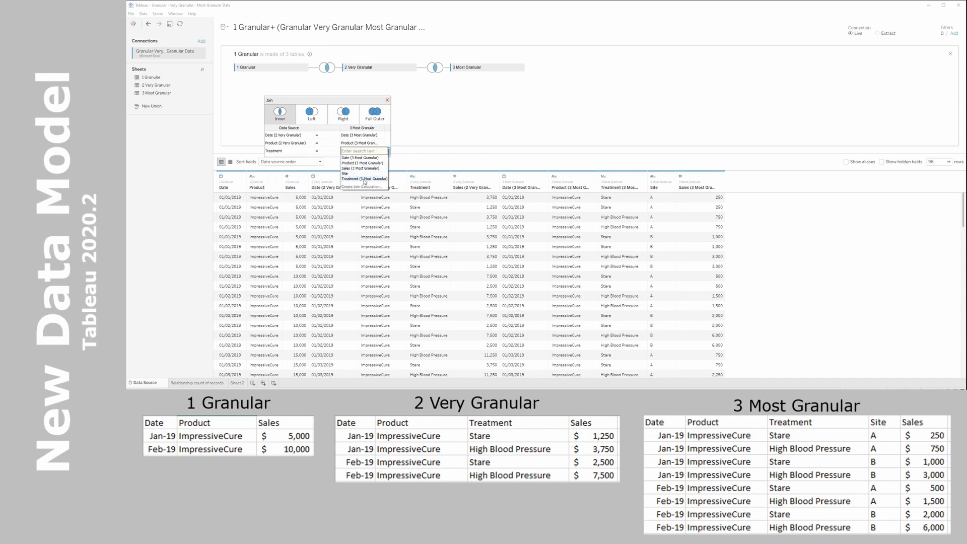
{"action": "left_click", "coordinate": [364, 182]}
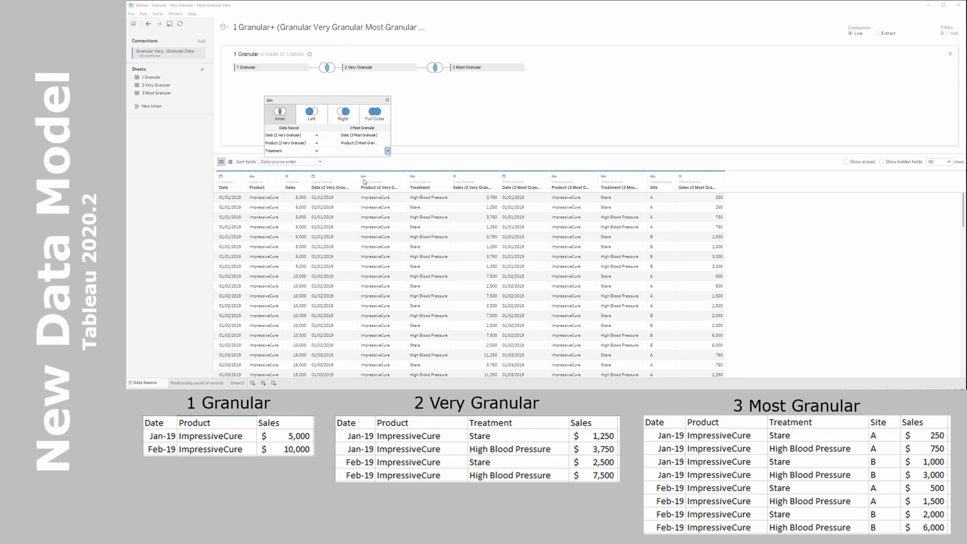
{"action": "left_click", "coordinate": [387, 100]}
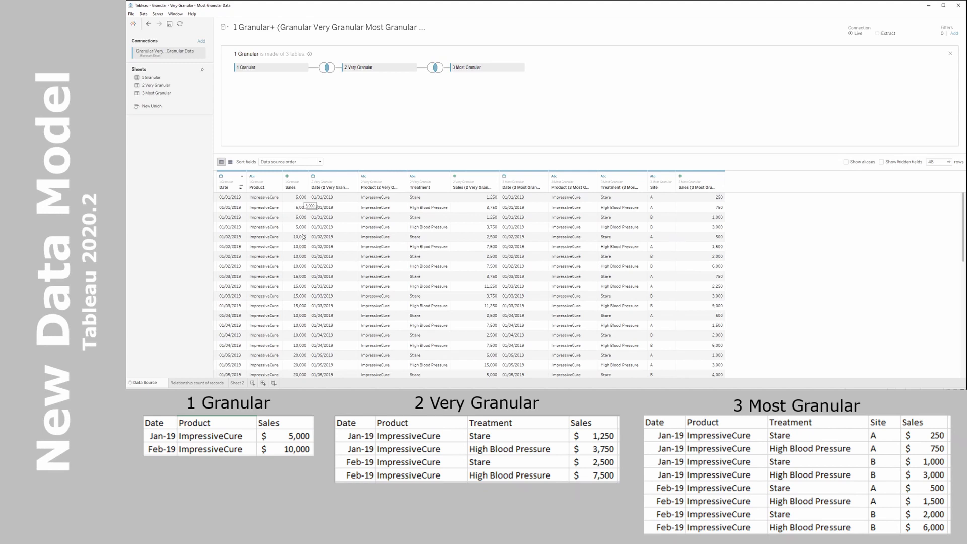
Step: Rename the joined data source to 'Old data model - Joins' and return to Sheet 2
{"action": "left_click", "coordinate": [241, 383]}
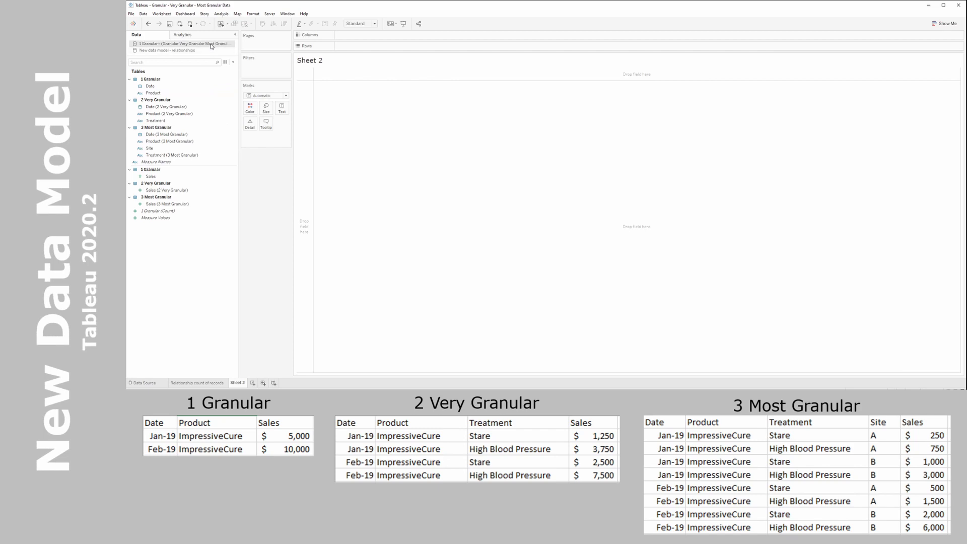
{"action": "left_click", "coordinate": [149, 383]}
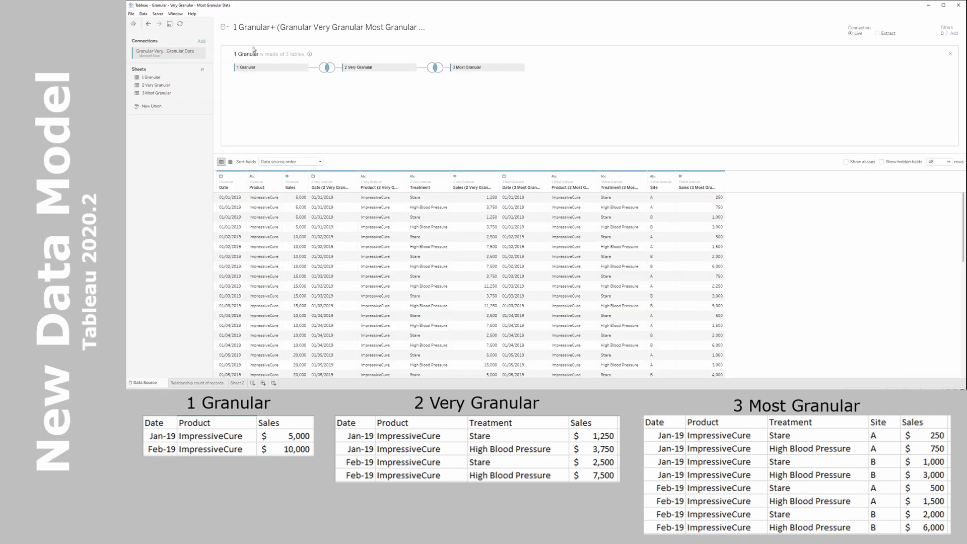
{"action": "left_click", "coordinate": [261, 27]}
{"action": "type", "text": "Joins"}
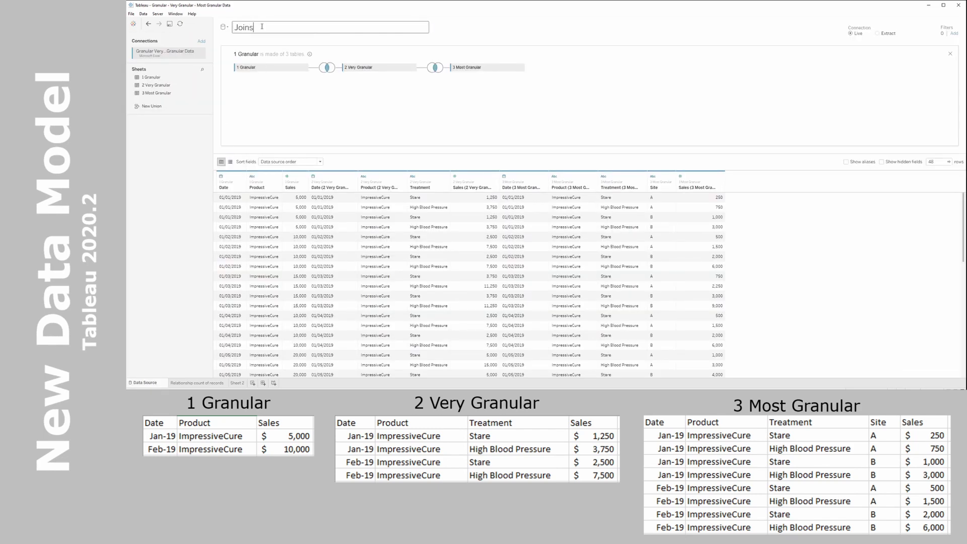
{"action": "key", "text": "BackSpace"}
{"action": "key", "text": "BackSpace"}
{"action": "key", "text": "BackSpace"}
{"action": "key", "text": "BackSpace"}
{"action": "key", "text": "BackSpace"}
{"action": "type", "text": "Old data model - Joins"}
{"action": "left_click", "coordinate": [452, 29]}
{"action": "left_click", "coordinate": [237, 383]}
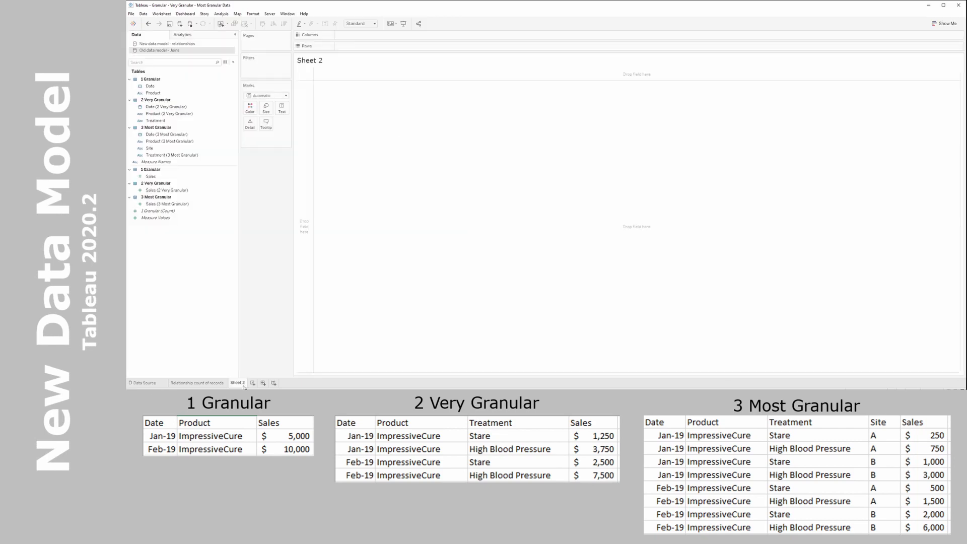
Step: Rename Sheet 2 to 'Joins count of records'
{"action": "double_click", "coordinate": [240, 384]}
{"action": "type", "text": "Joins count of records"}
{"action": "key", "text": "Return"}
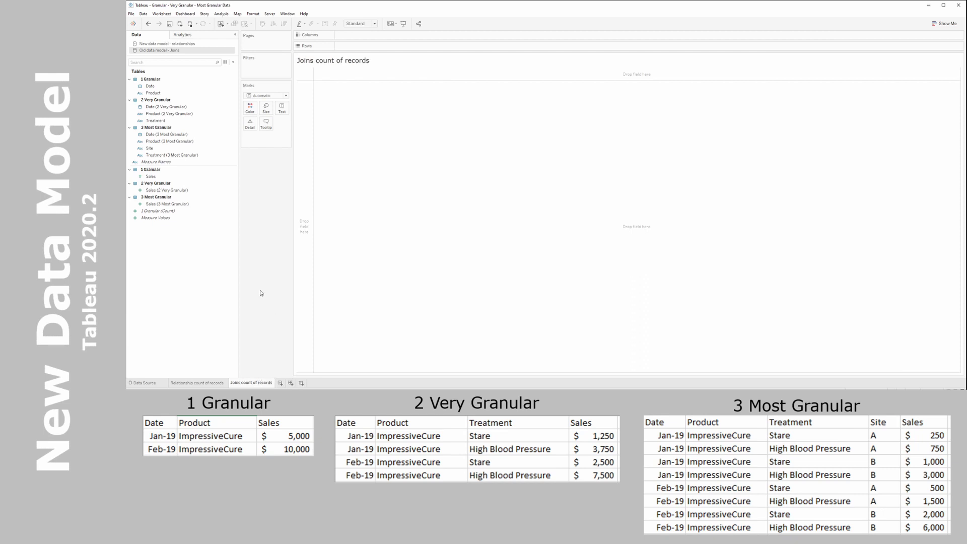
Step: Put 1 Granular Date on Rows as discrete months, fitted to the view height
{"action": "left_click", "coordinate": [163, 85]}
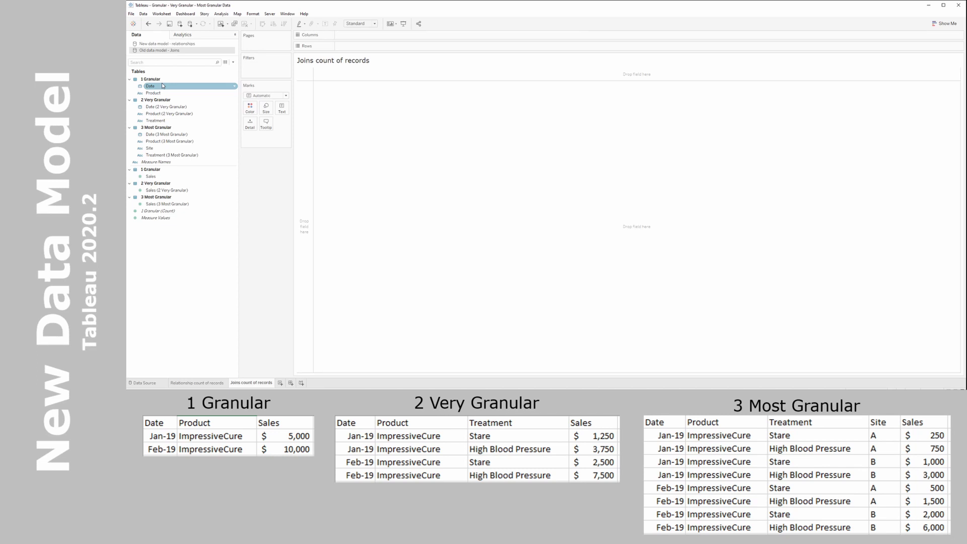
{"action": "left_click", "coordinate": [167, 177]}
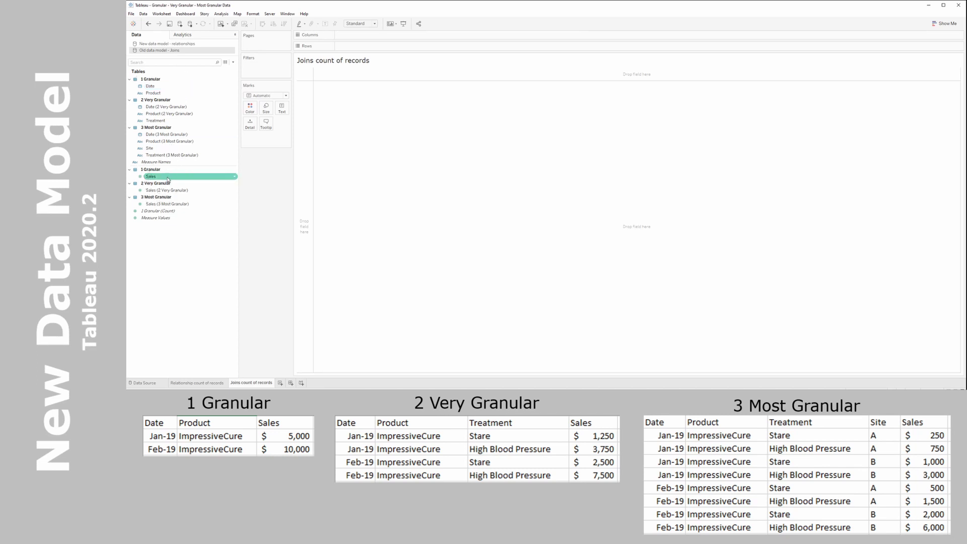
{"action": "left_click", "coordinate": [173, 86]}
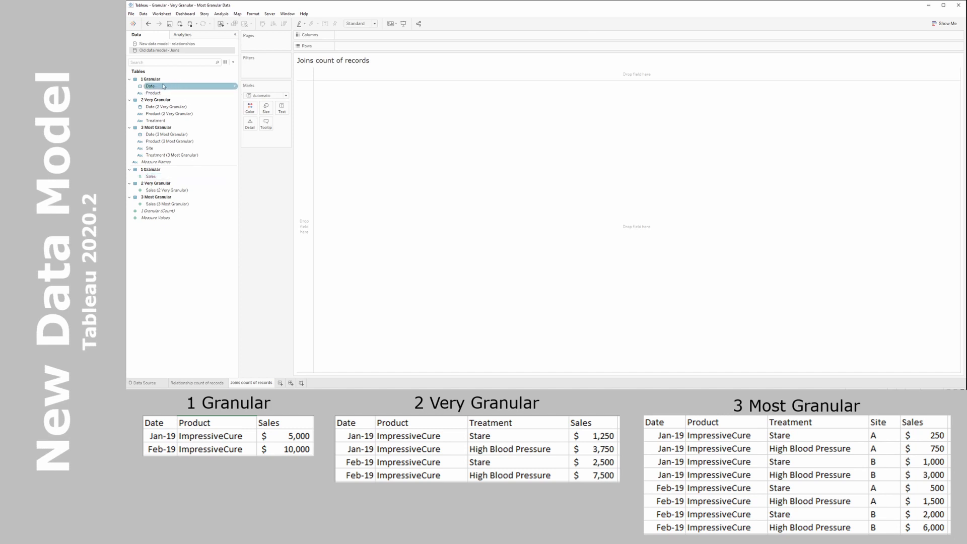
{"action": "left_click_drag", "start_coordinate": [159, 86], "coordinate": [368, 47]}
{"action": "right_click", "coordinate": [362, 46]}
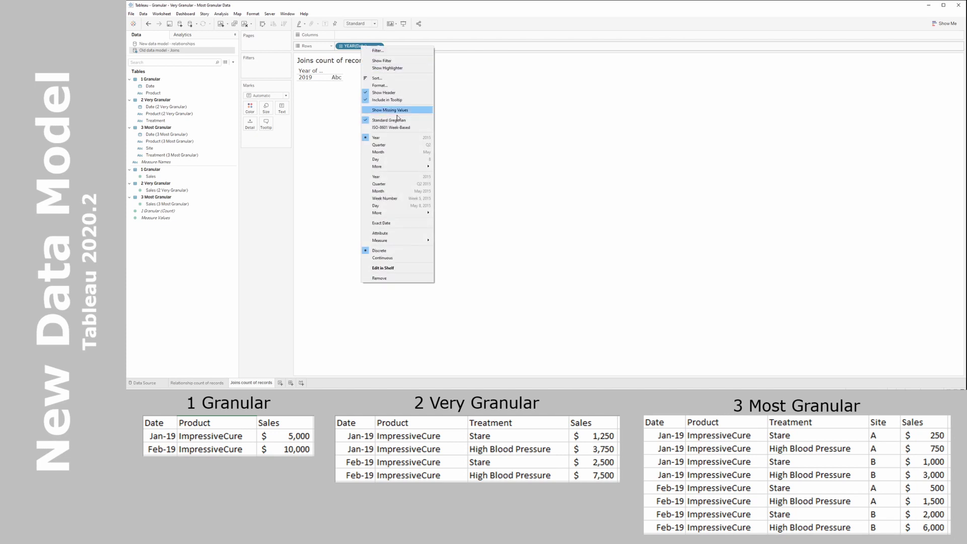
{"action": "left_click", "coordinate": [395, 191]}
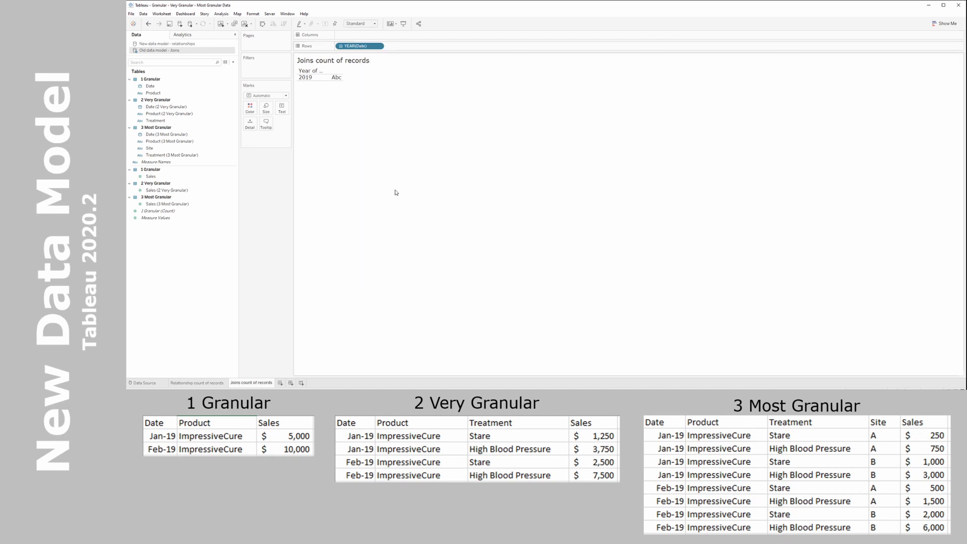
{"action": "right_click", "coordinate": [364, 47]}
{"action": "left_click", "coordinate": [395, 237]}
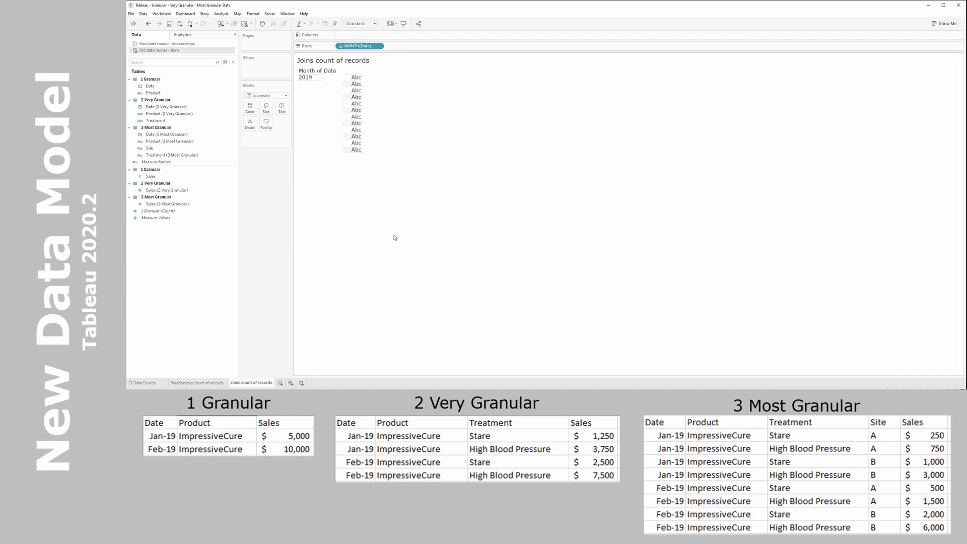
{"action": "left_click", "coordinate": [370, 24]}
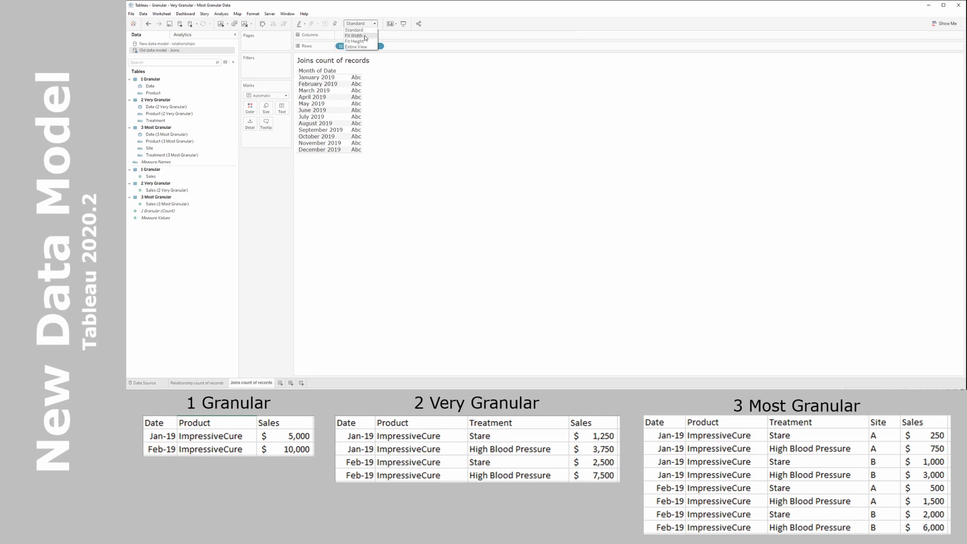
{"action": "left_click", "coordinate": [355, 40]}
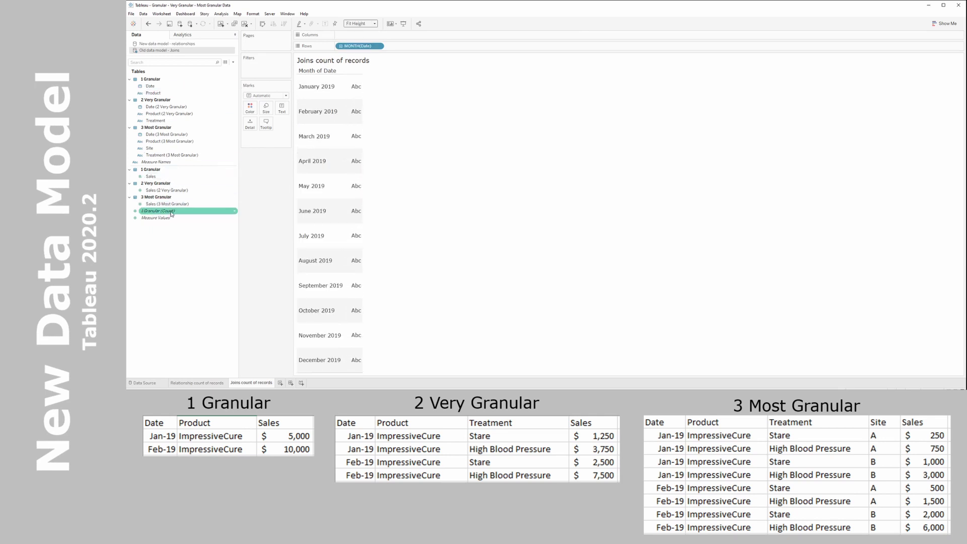
{"action": "mouse_move", "coordinate": [168, 214]}
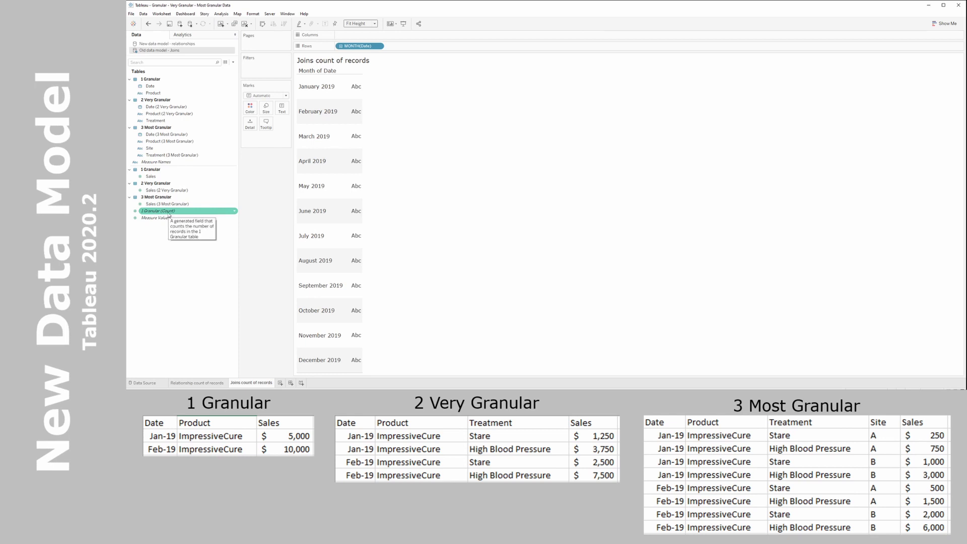
Step: Count Date records from 1 Granular and 2 Very Granular and show them as a text table
{"action": "double_click", "coordinate": [169, 212]}
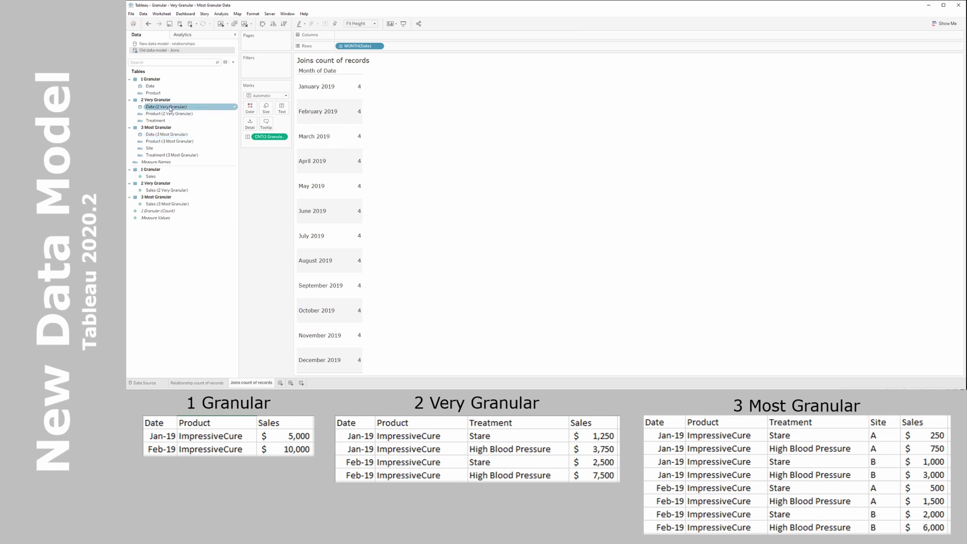
{"action": "left_click_drag", "start_coordinate": [275, 139], "coordinate": [357, 40]}
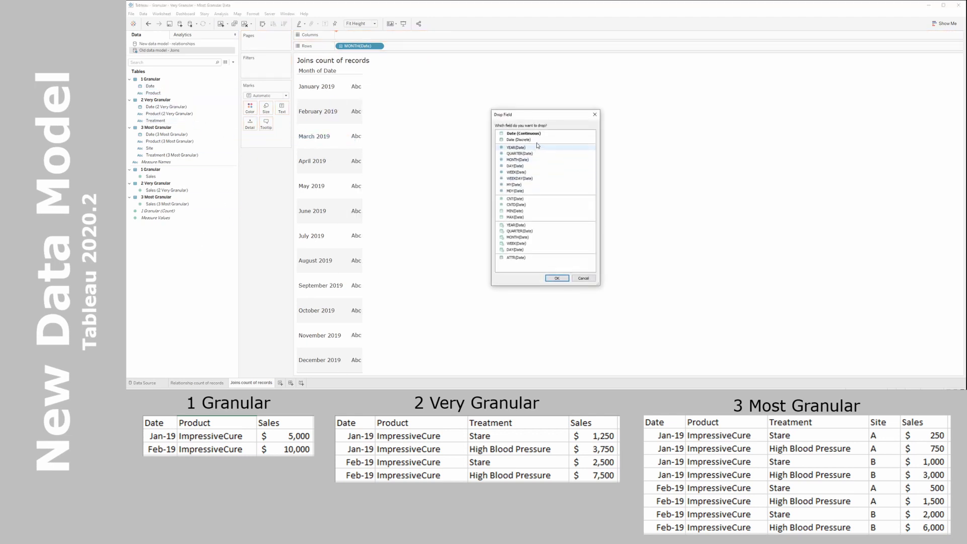
{"action": "double_click", "coordinate": [515, 198]}
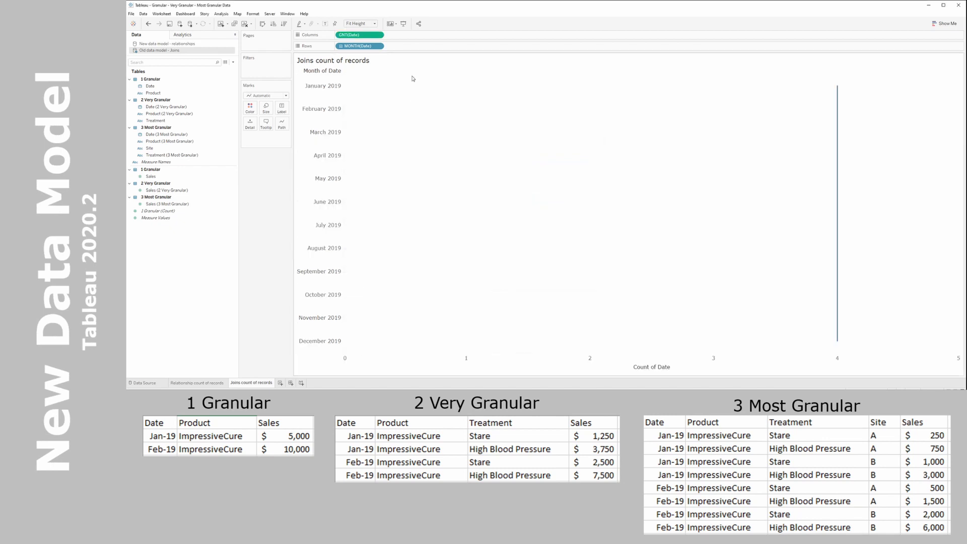
{"action": "left_click", "coordinate": [172, 107]}
{"action": "left_click_drag", "start_coordinate": [172, 107], "coordinate": [485, 370]}
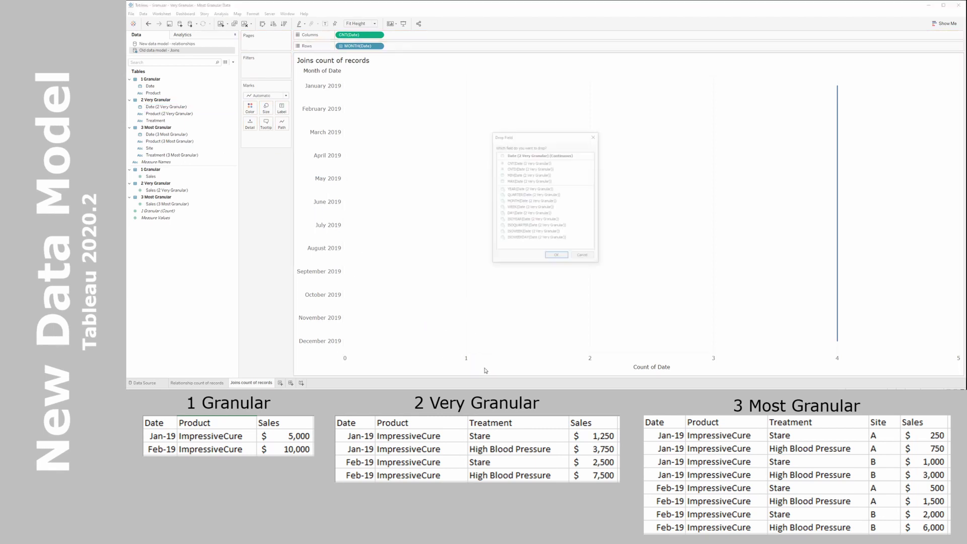
{"action": "double_click", "coordinate": [546, 163]}
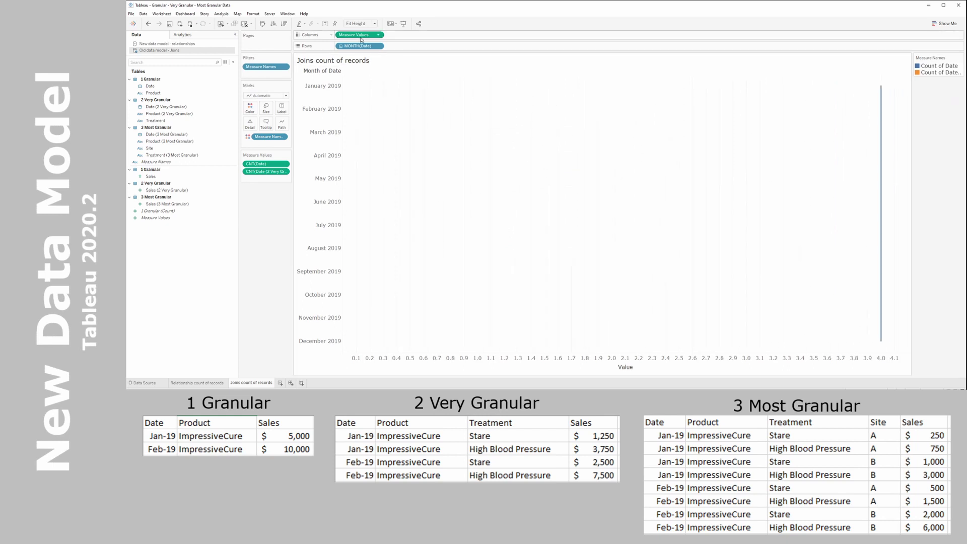
{"action": "mouse_move", "coordinate": [360, 37]}
{"action": "left_mouse_down"}
{"action": "mouse_move", "coordinate": [312, 101]}
{"action": "mouse_move", "coordinate": [285, 115]}
{"action": "mouse_move", "coordinate": [277, 140]}
{"action": "mouse_move", "coordinate": [359, 38]}
{"action": "left_mouse_up"}
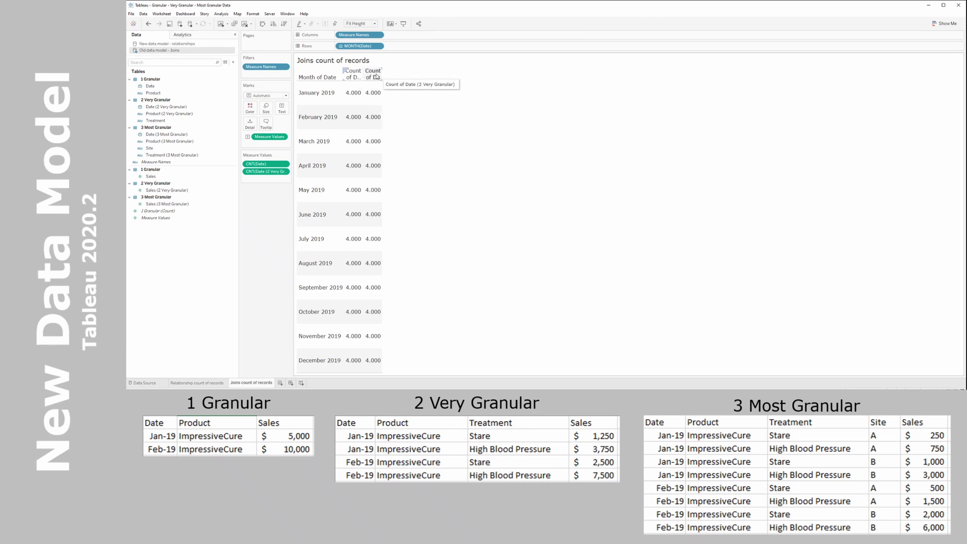
Step: Add the count of Date (3 Most Granular) as a third column
{"action": "left_click", "coordinate": [174, 135]}
{"action": "left_click_drag", "start_coordinate": [173, 137], "coordinate": [261, 179]}
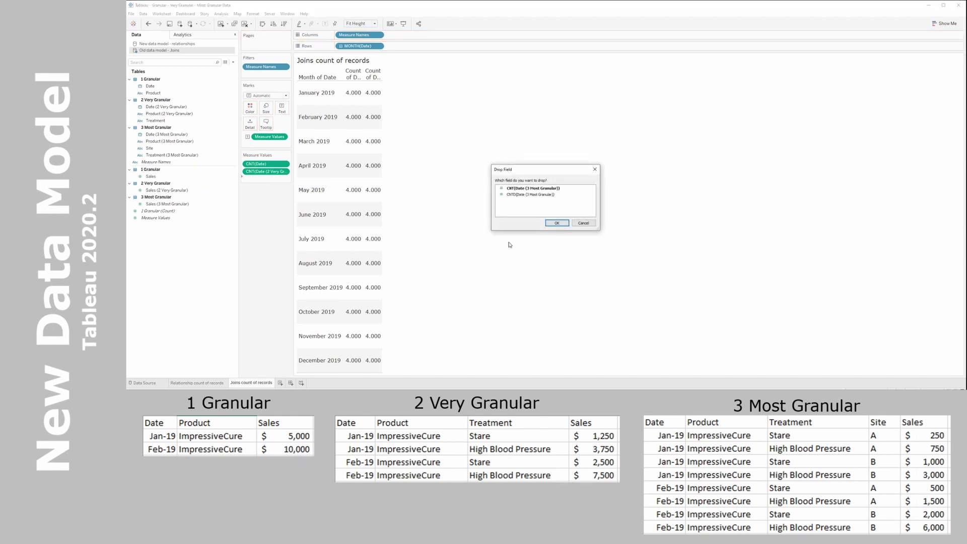
{"action": "double_click", "coordinate": [518, 189]}
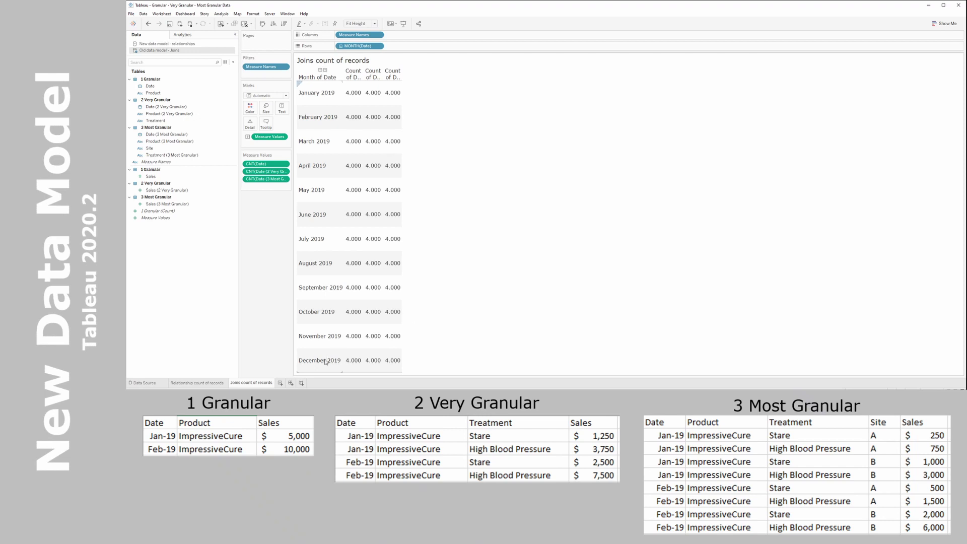
Step: Create a new dashboard named 'Count Dashboard'
{"action": "left_click", "coordinate": [291, 384]}
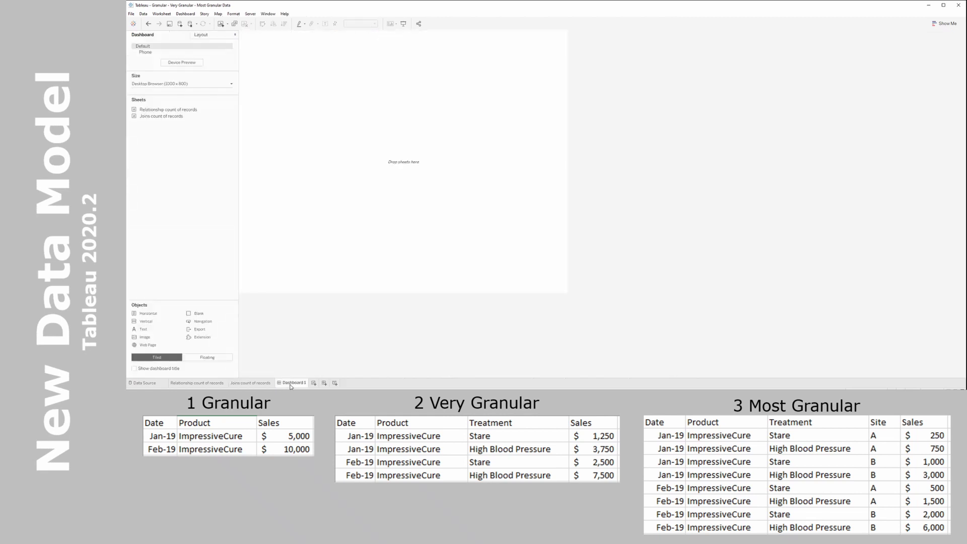
{"action": "double_click", "coordinate": [297, 384]}
{"action": "type", "text": "Count Dashboard"}
{"action": "key", "text": "Return"}
Step: Place Relationship count of records and Joins count of records side by side on the dashboard
{"action": "left_click_drag", "start_coordinate": [194, 109], "coordinate": [286, 102]}
{"action": "left_click_drag", "start_coordinate": [177, 120], "coordinate": [488, 170]}
{"action": "left_click", "coordinate": [621, 171]}
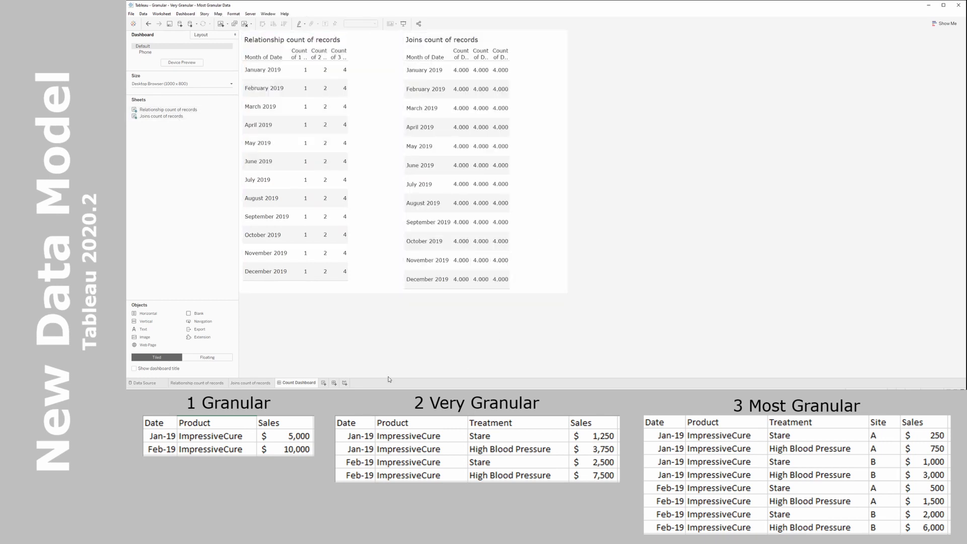
{"action": "mouse_move", "coordinate": [302, 274]}
{"action": "mouse_move", "coordinate": [345, 272]}
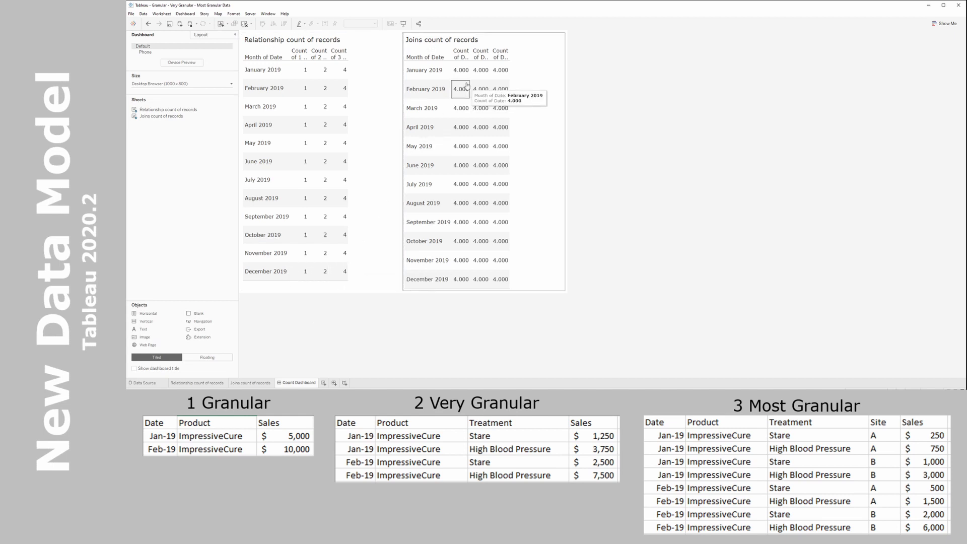
{"action": "mouse_move", "coordinate": [502, 75]}
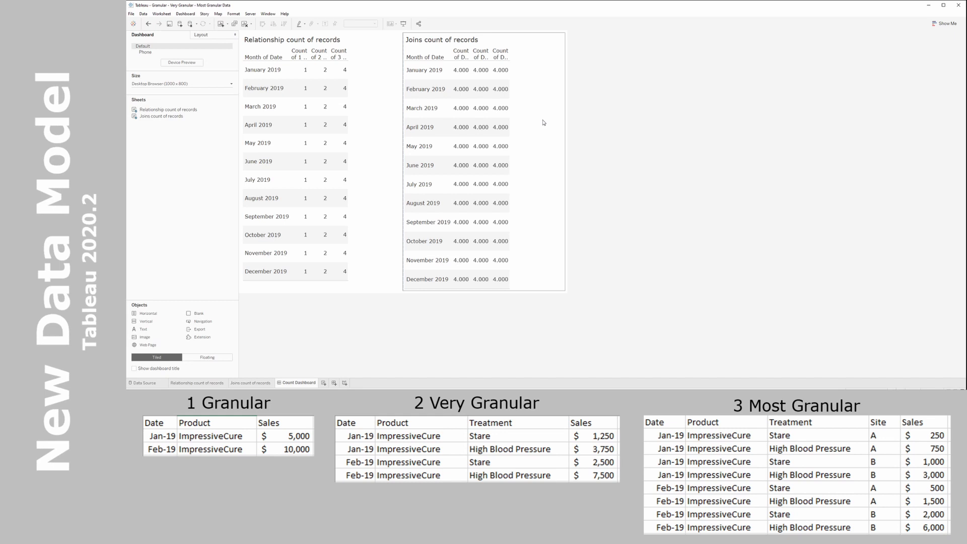
{"action": "left_click", "coordinate": [323, 383]}
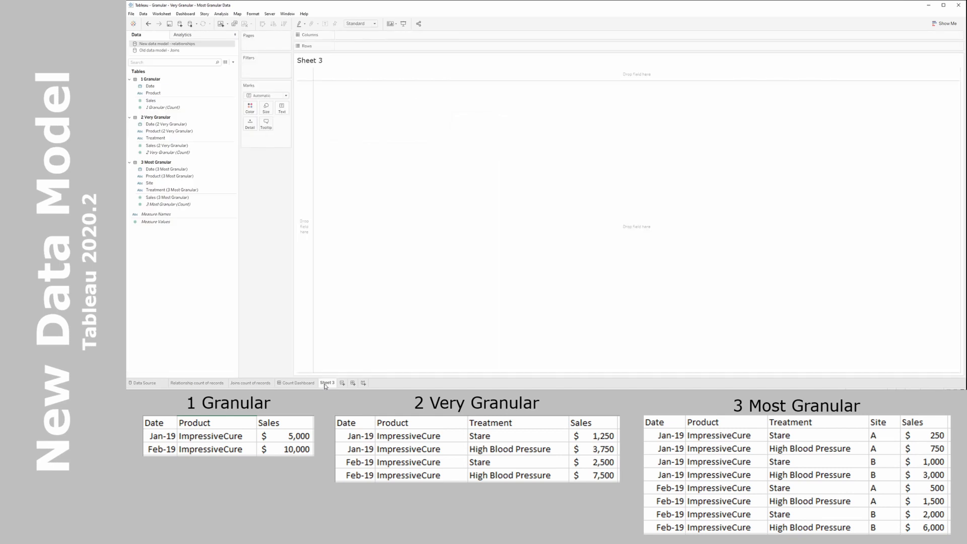
Step: Name the sheet 'Relationship data over time' and put Date by month on Columns
{"action": "double_click", "coordinate": [325, 383]}
{"action": "type", "text": "Relationship data over time"}
{"action": "key", "text": "Return"}
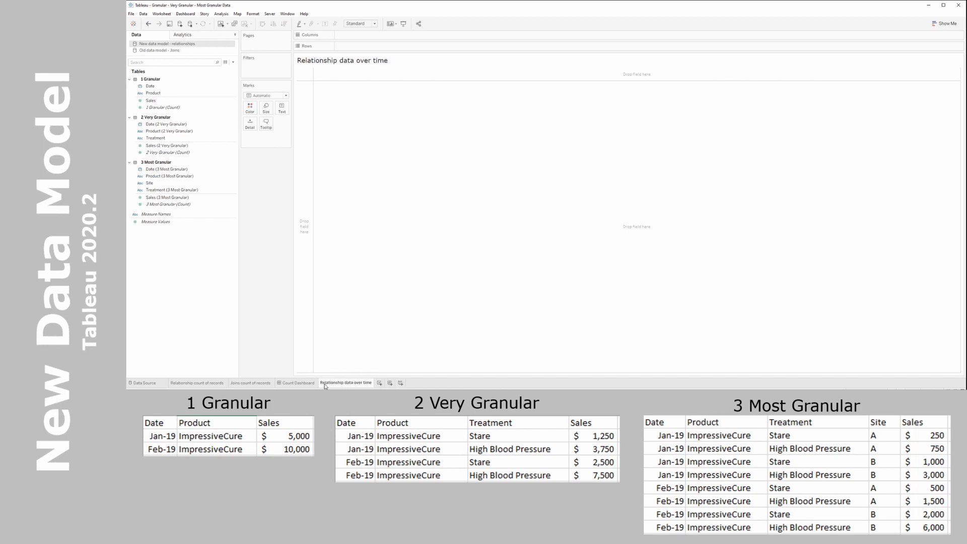
{"action": "left_click", "coordinate": [155, 87]}
{"action": "left_click_drag", "start_coordinate": [155, 89], "coordinate": [358, 37]}
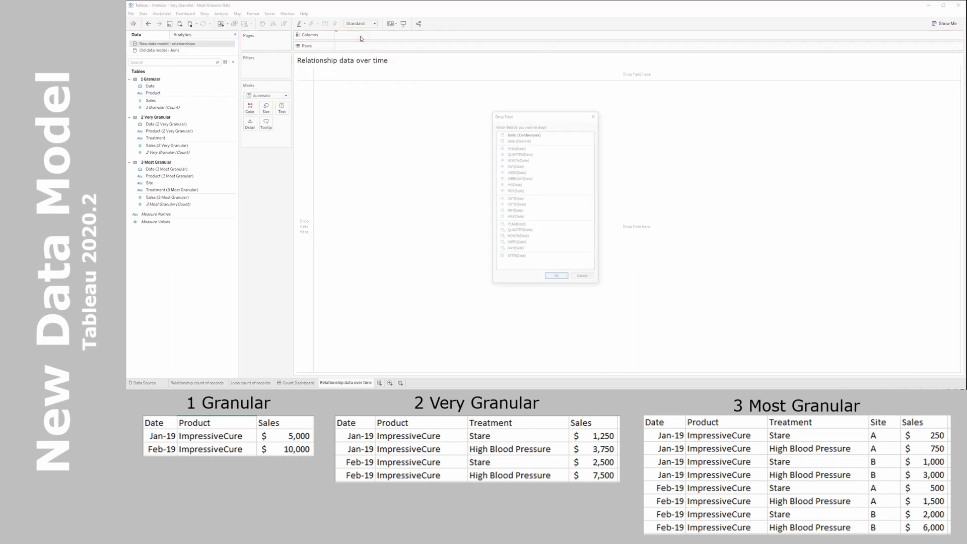
{"action": "double_click", "coordinate": [532, 239]}
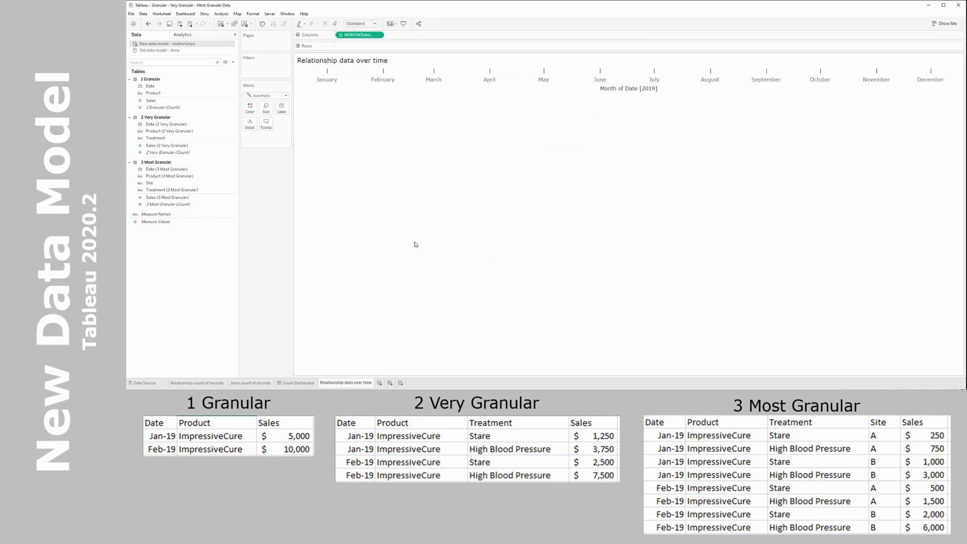
Step: Plot Sales from 1 Granular, 2 Very Granular and 3 Most Granular as three line charts
{"action": "left_click", "coordinate": [170, 144]}
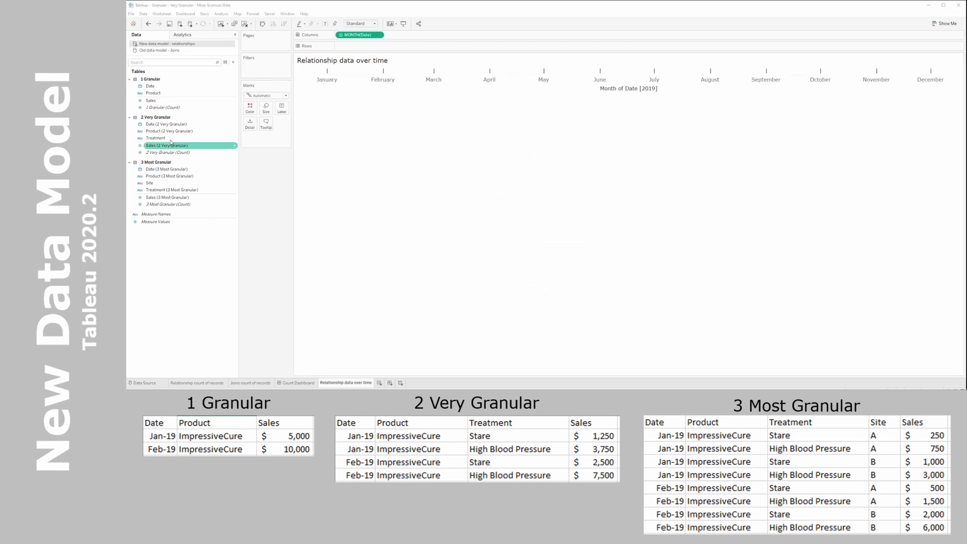
{"action": "left_click", "coordinate": [164, 100]}
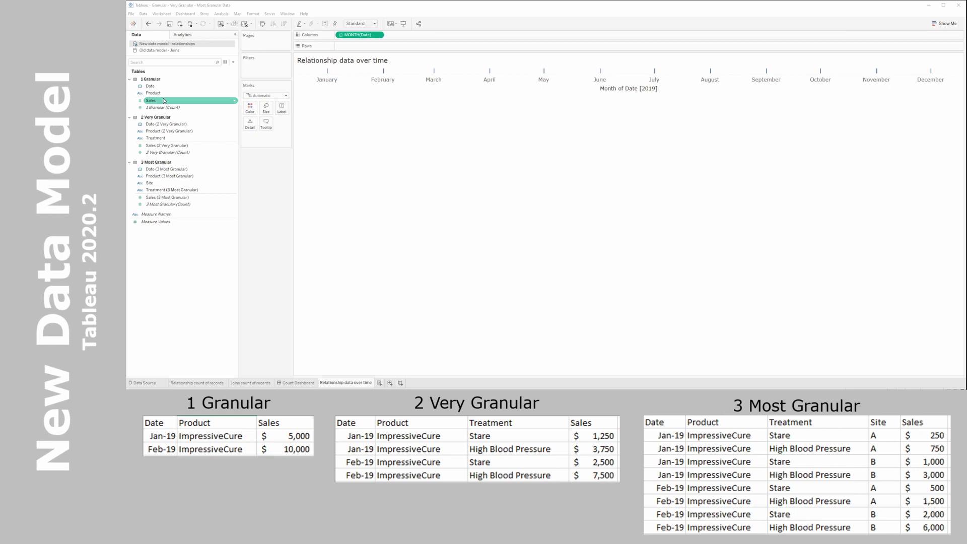
{"action": "double_click", "coordinate": [163, 100]}
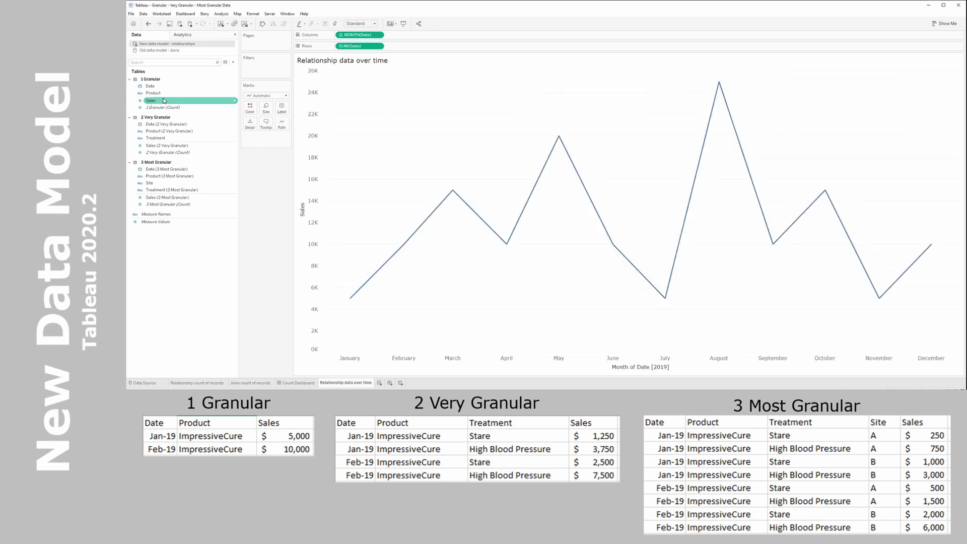
{"action": "left_click", "coordinate": [170, 147]}
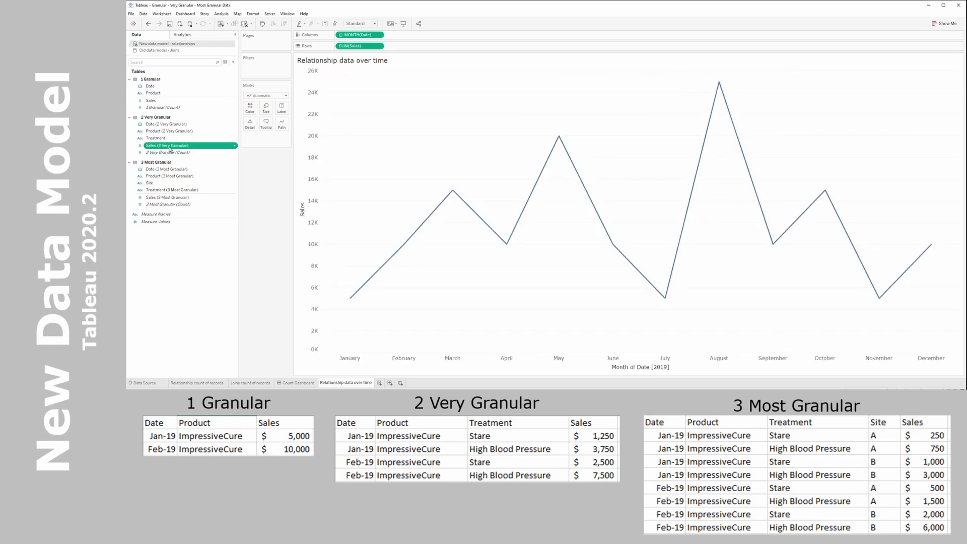
{"action": "double_click", "coordinate": [170, 146]}
{"action": "left_click", "coordinate": [172, 198]}
{"action": "double_click", "coordinate": [171, 199]}
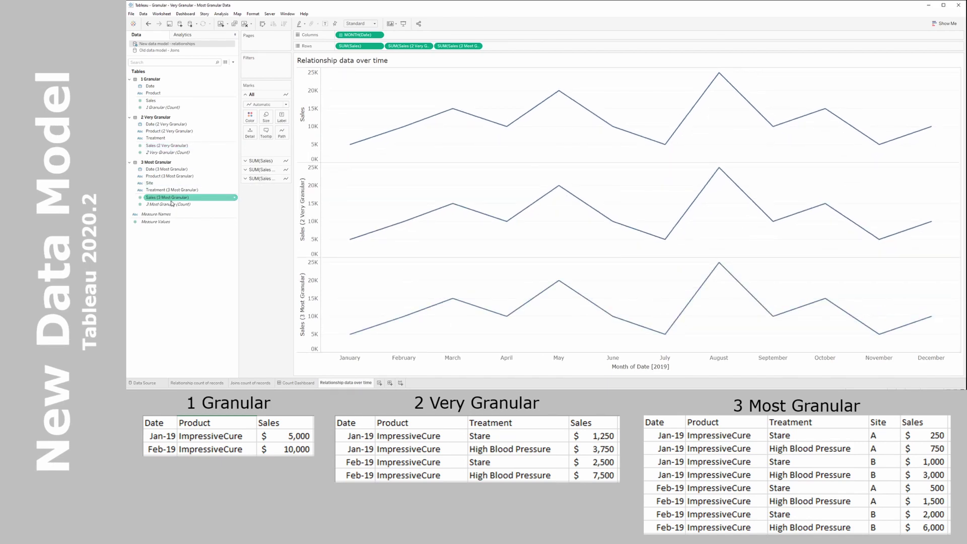
Step: Colour the lines by Measure Names and show mark labels at line ends only
{"action": "left_click_drag", "start_coordinate": [171, 198], "coordinate": [254, 202]}
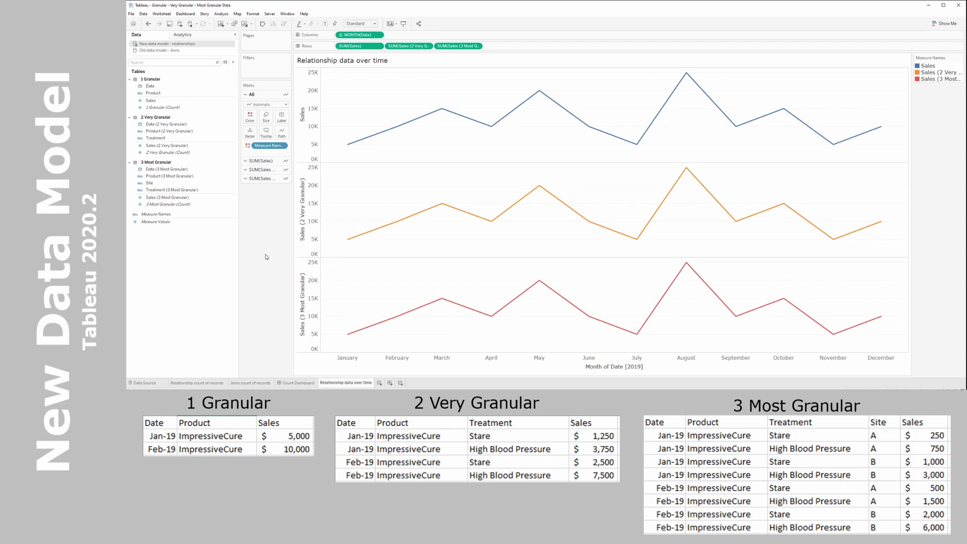
{"action": "left_click", "coordinate": [283, 117]}
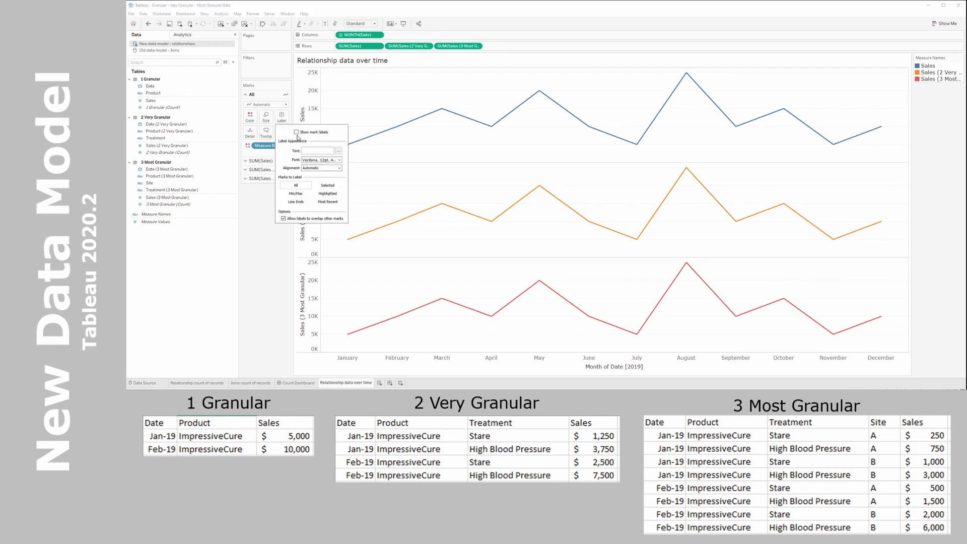
{"action": "left_click", "coordinate": [297, 132]}
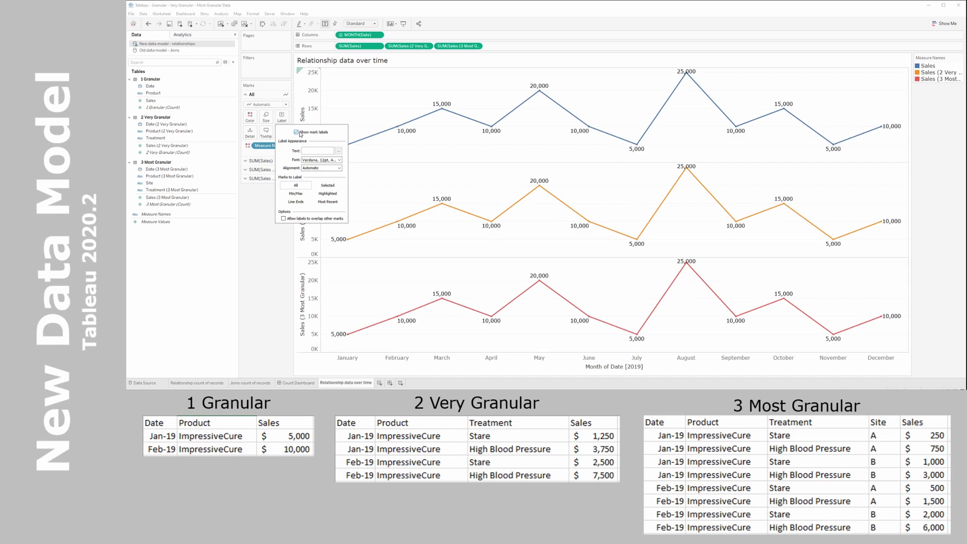
{"action": "left_click", "coordinate": [301, 202]}
{"action": "left_click", "coordinate": [262, 295]}
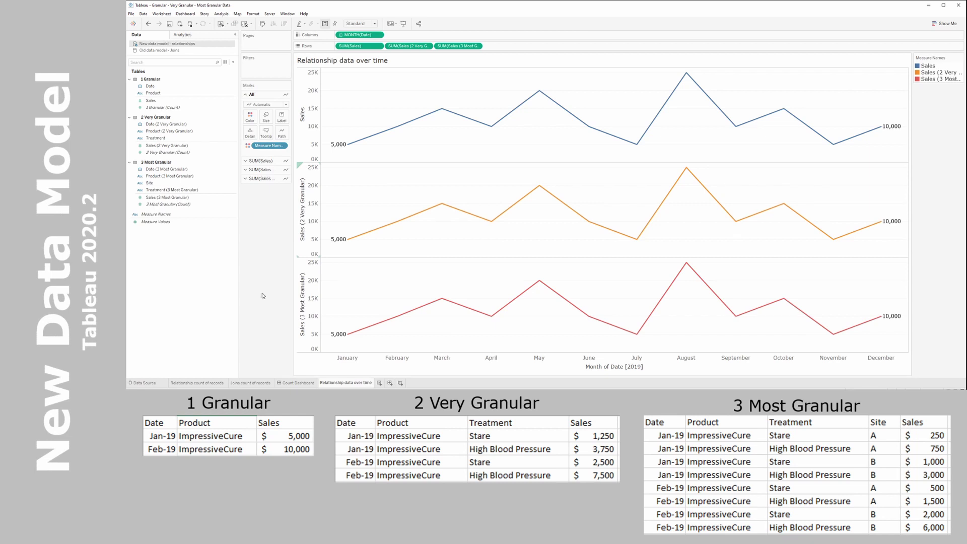
{"action": "mouse_move", "coordinate": [352, 339]}
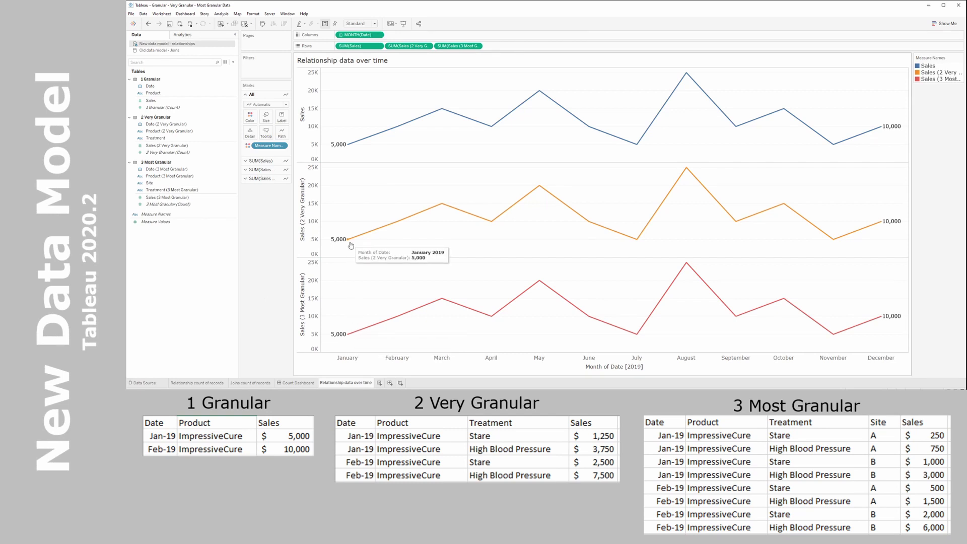
{"action": "mouse_move", "coordinate": [347, 151]}
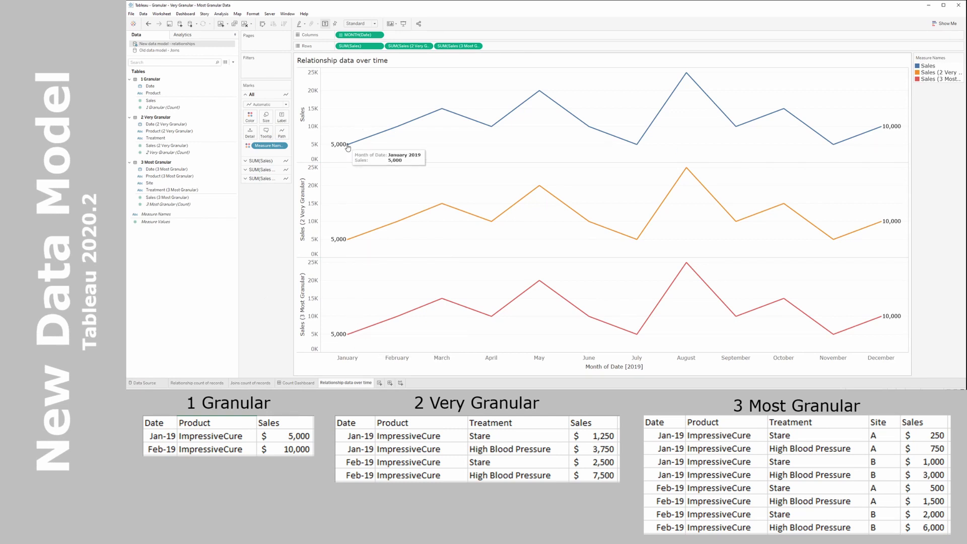